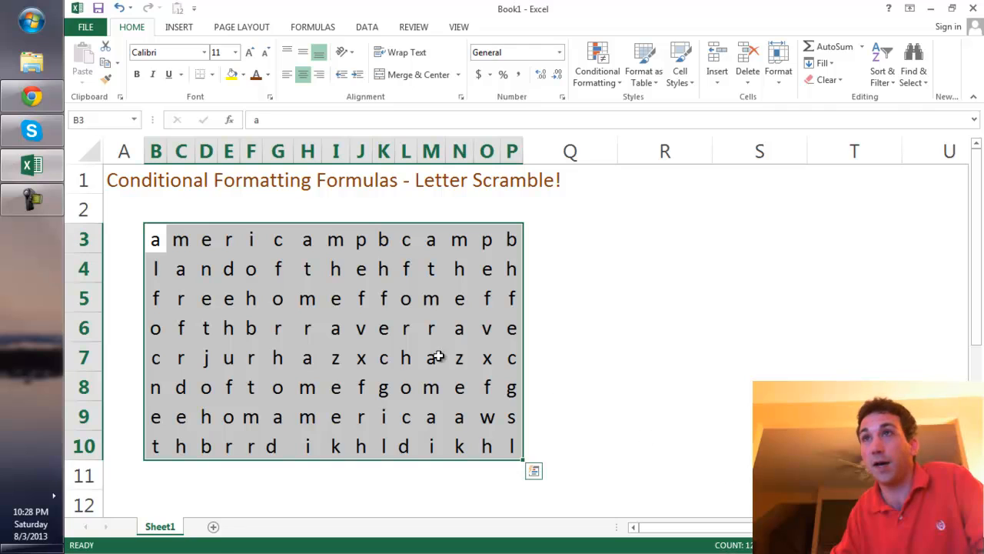
Step: Look over the letter grid in B3:P10, including its narrow columns and several individual letter cells
{"action": "left_click", "coordinate": [563, 377]}
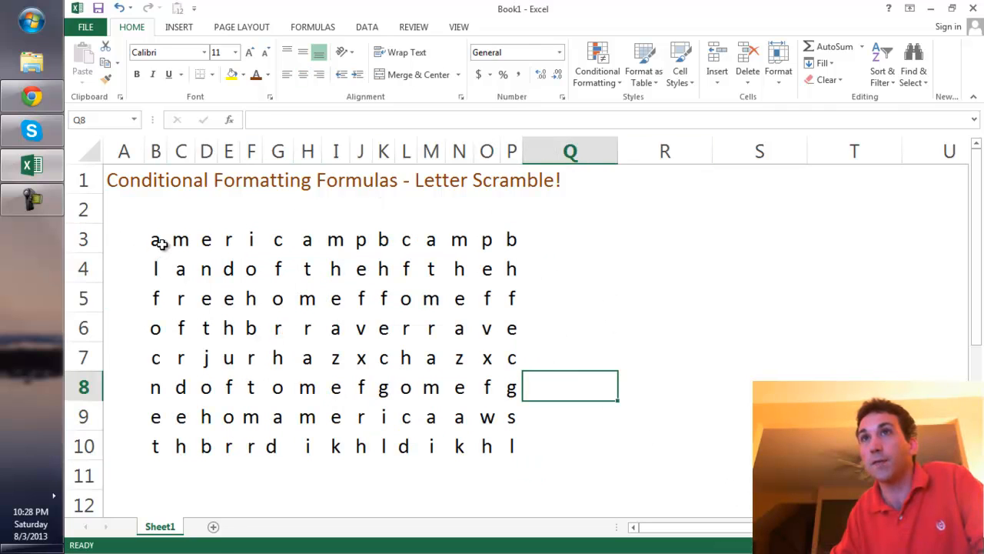
{"action": "left_click_drag", "start_coordinate": [155, 240], "coordinate": [511, 450]}
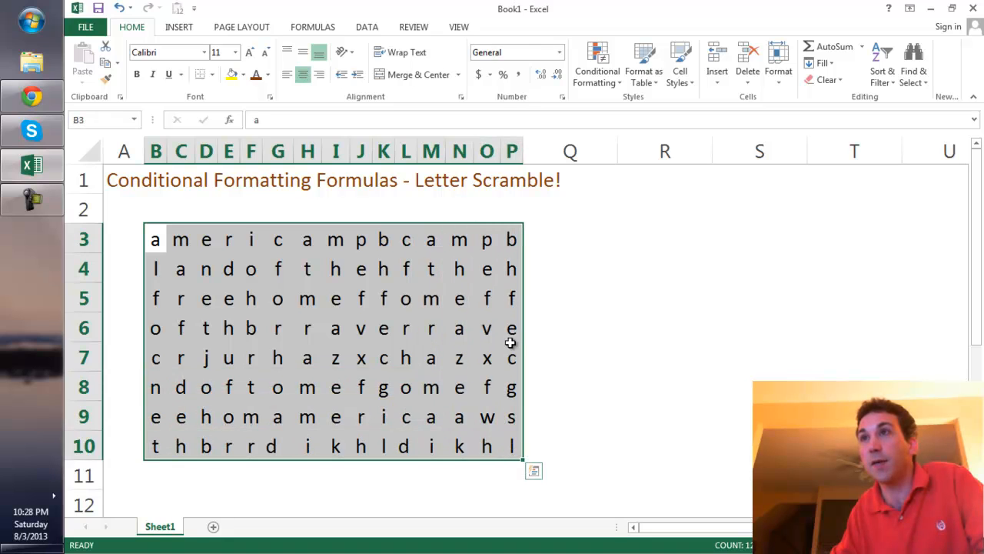
{"action": "left_click", "coordinate": [278, 296]}
{"action": "left_click", "coordinate": [156, 151]}
{"action": "left_click", "coordinate": [181, 150]}
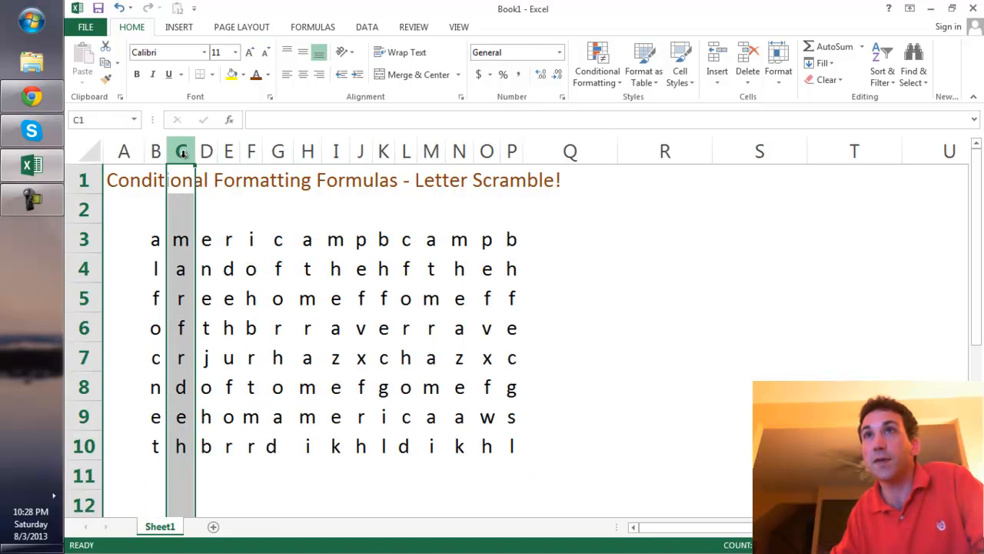
{"action": "left_click", "coordinate": [206, 151]}
{"action": "left_click", "coordinate": [228, 150]}
{"action": "left_click", "coordinate": [277, 239]}
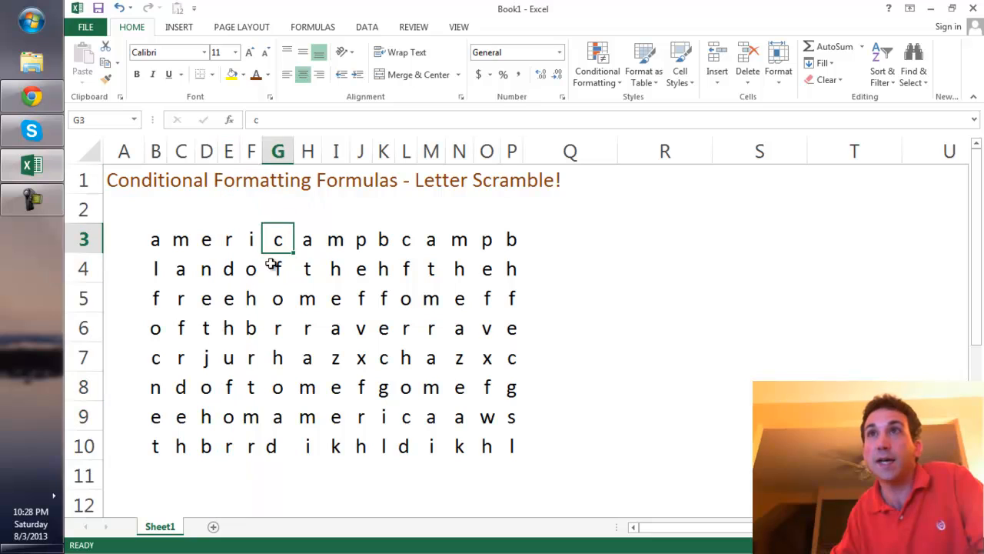
{"action": "left_click", "coordinate": [229, 328]}
{"action": "left_click", "coordinate": [335, 357]}
{"action": "left_click", "coordinate": [406, 299]}
{"action": "left_click", "coordinate": [464, 421]}
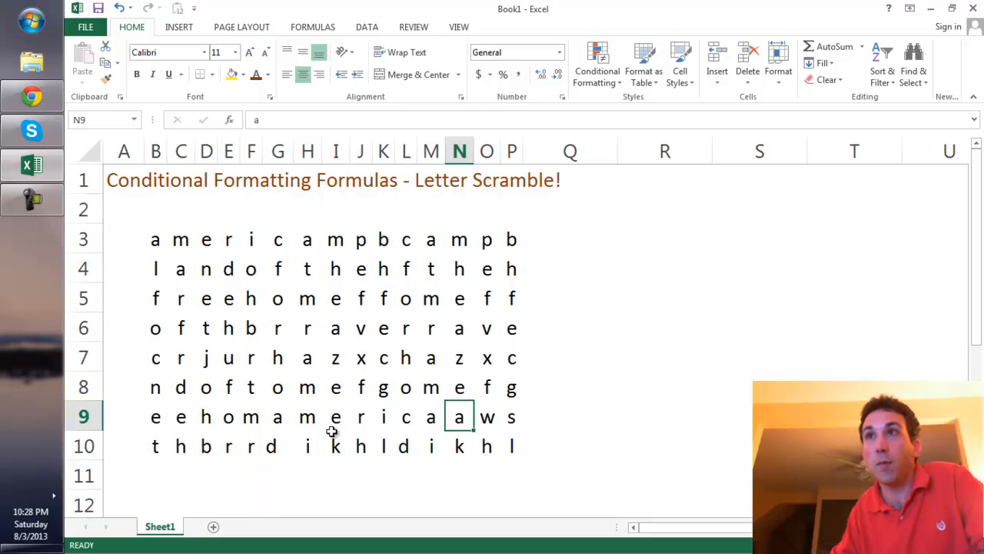
{"action": "left_click", "coordinate": [269, 416]}
{"action": "left_click", "coordinate": [157, 330]}
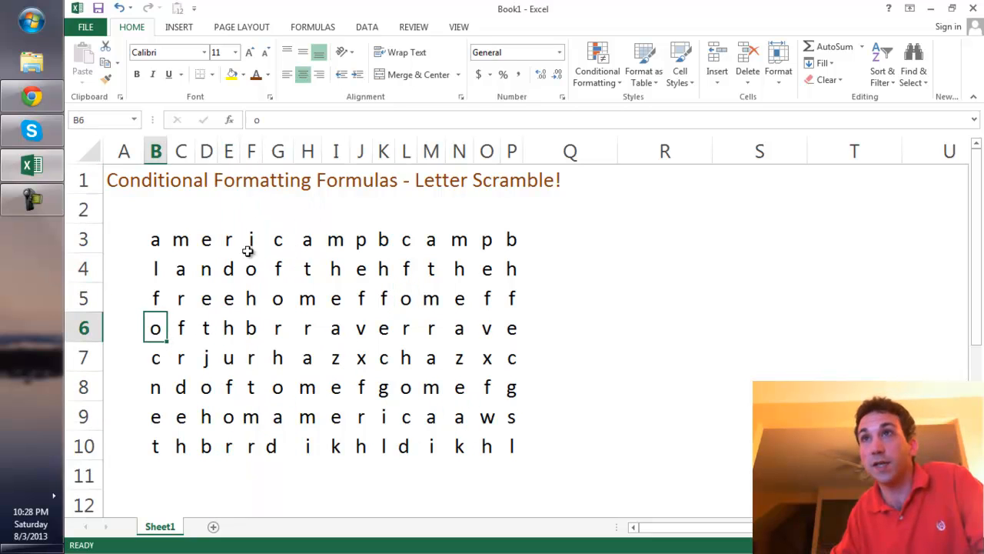
Step: Examine the word "america" in B3:H3, its first two letters, and the full letter grid
{"action": "left_click_drag", "start_coordinate": [153, 240], "coordinate": [314, 250]}
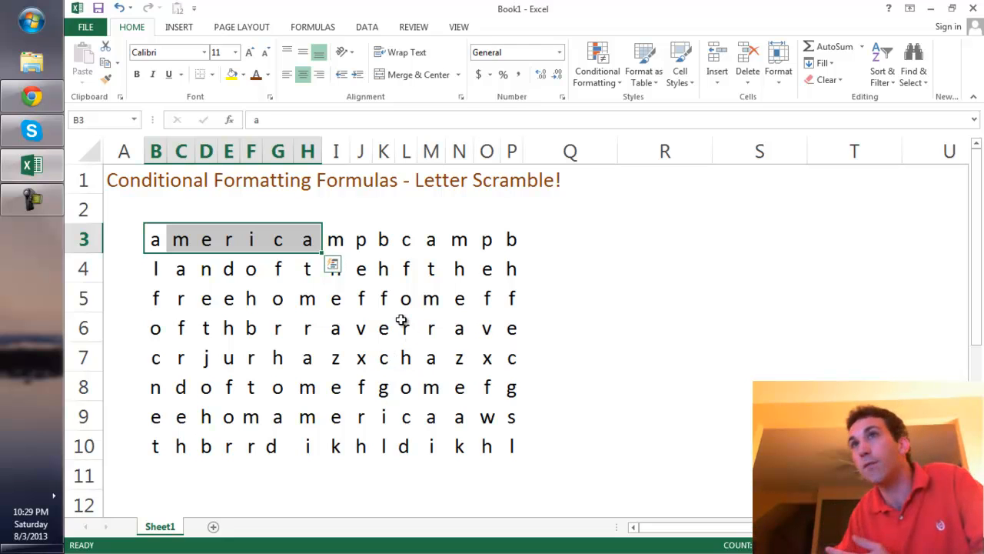
{"action": "left_click", "coordinate": [598, 69]}
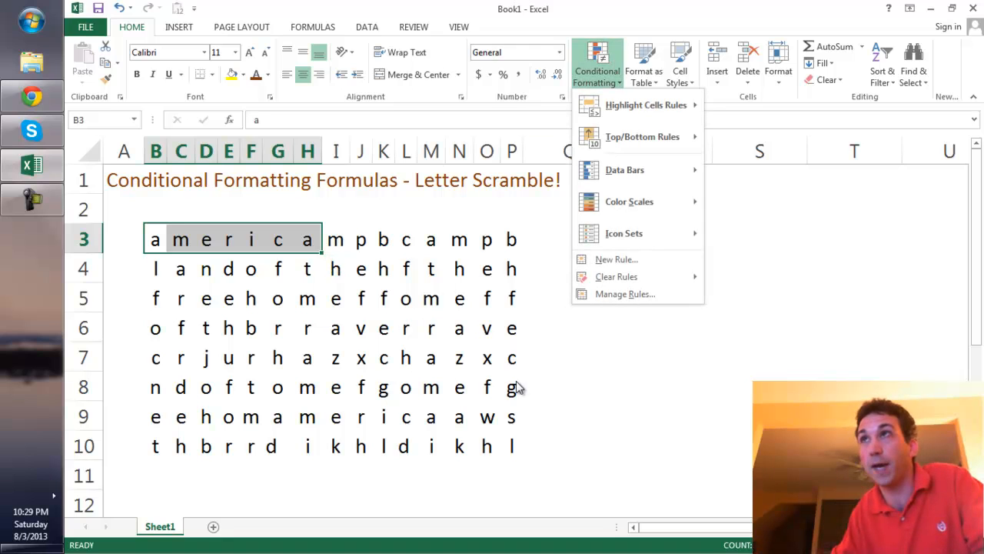
{"action": "left_click", "coordinate": [336, 299]}
{"action": "left_click", "coordinate": [227, 329]}
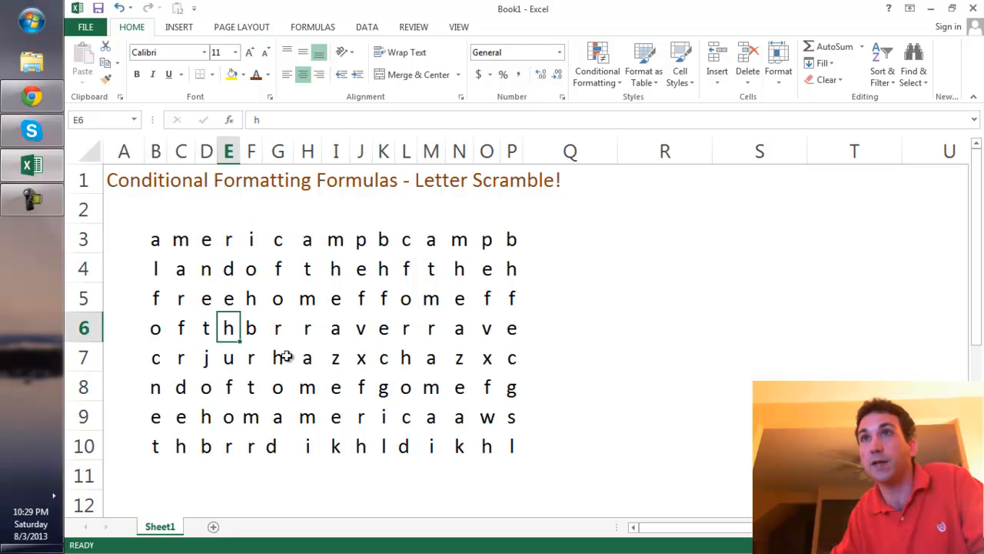
{"action": "left_click", "coordinate": [156, 244]}
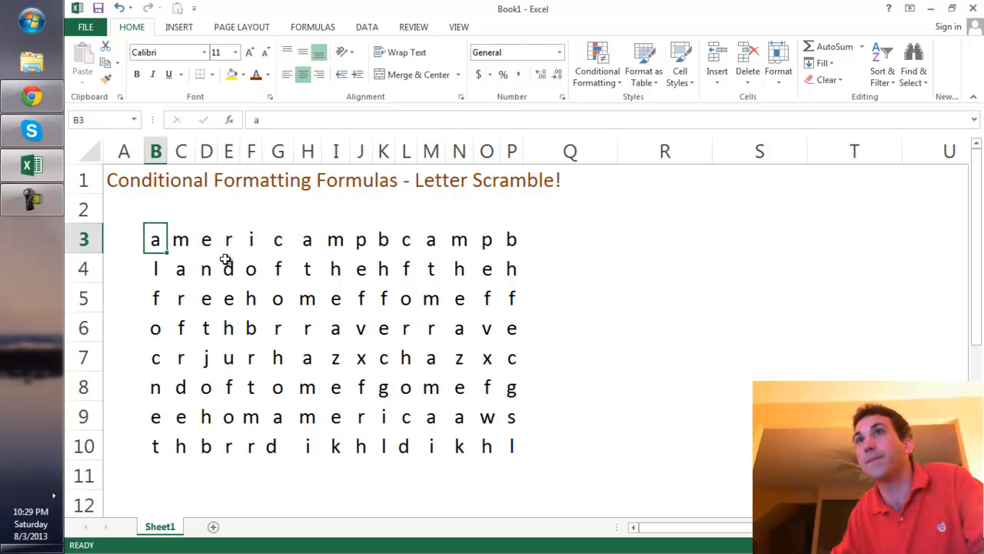
{"action": "left_click_drag", "start_coordinate": [153, 242], "coordinate": [307, 238]}
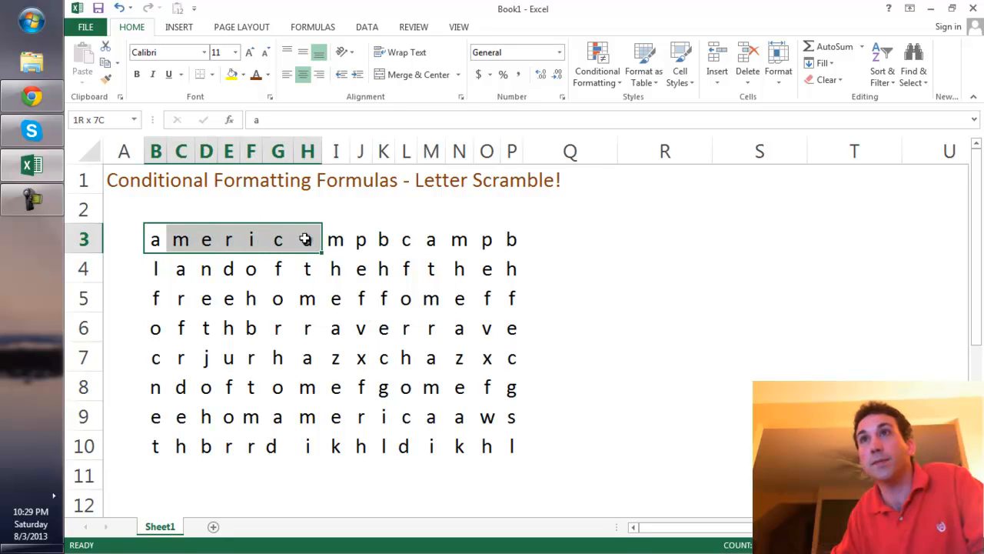
{"action": "left_click", "coordinate": [233, 301]}
{"action": "left_click_drag", "start_coordinate": [156, 243], "coordinate": [184, 240]}
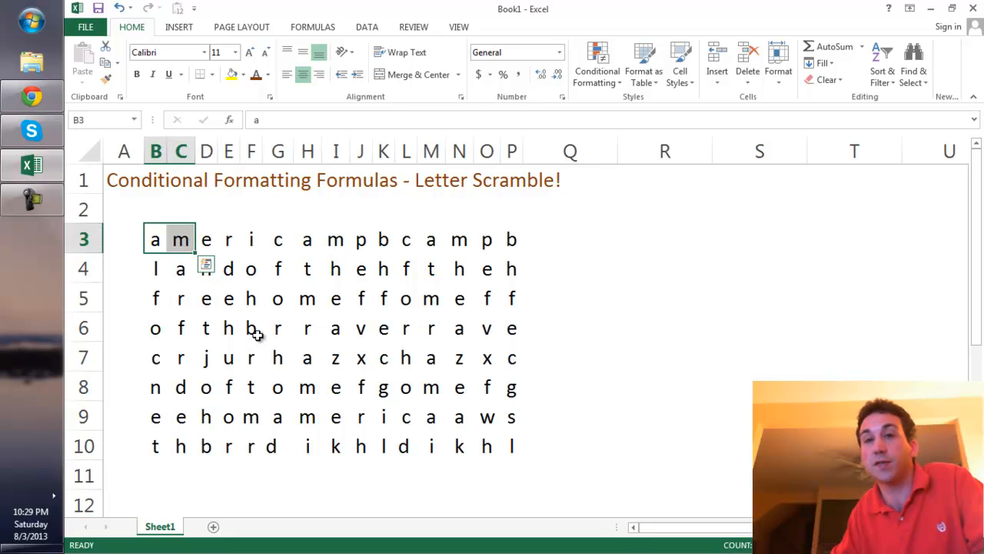
{"action": "left_click", "coordinate": [180, 272]}
{"action": "left_click_drag", "start_coordinate": [156, 237], "coordinate": [185, 243]}
{"action": "left_click", "coordinate": [250, 353]}
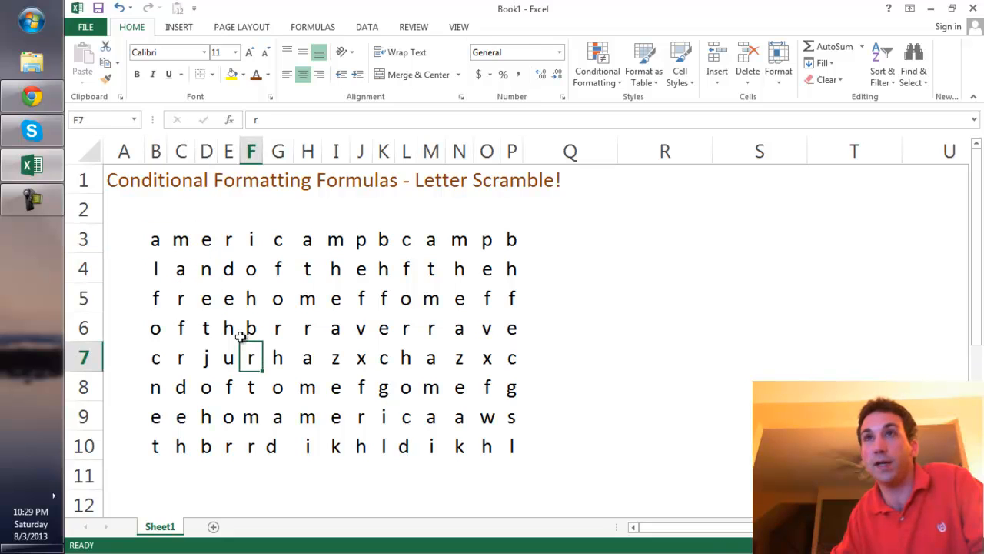
{"action": "left_click", "coordinate": [158, 243]}
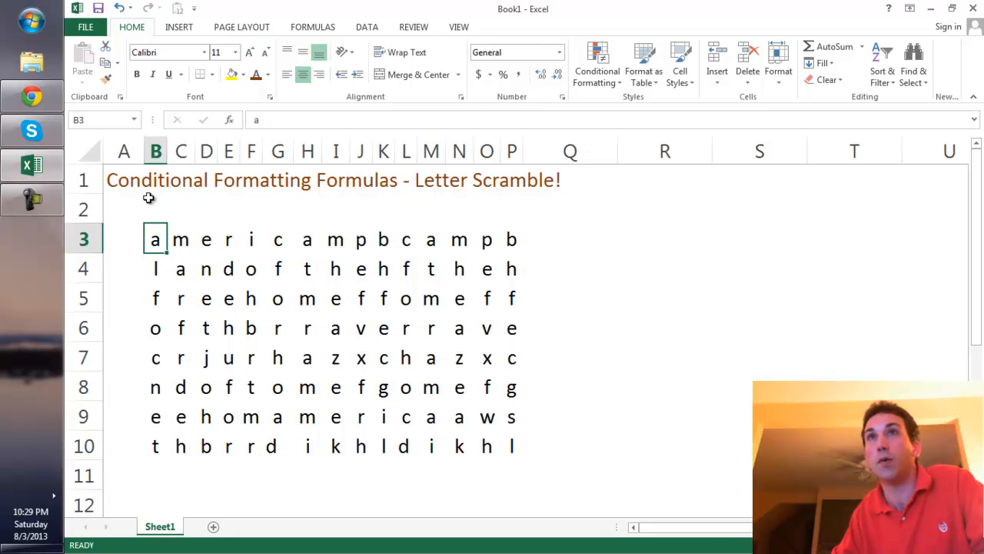
{"action": "left_click_drag", "start_coordinate": [162, 227], "coordinate": [511, 444]}
Step: Start a new conditional formatting rule on cell B3 that uses a formula to determine which cells to format
{"action": "left_click", "coordinate": [156, 244]}
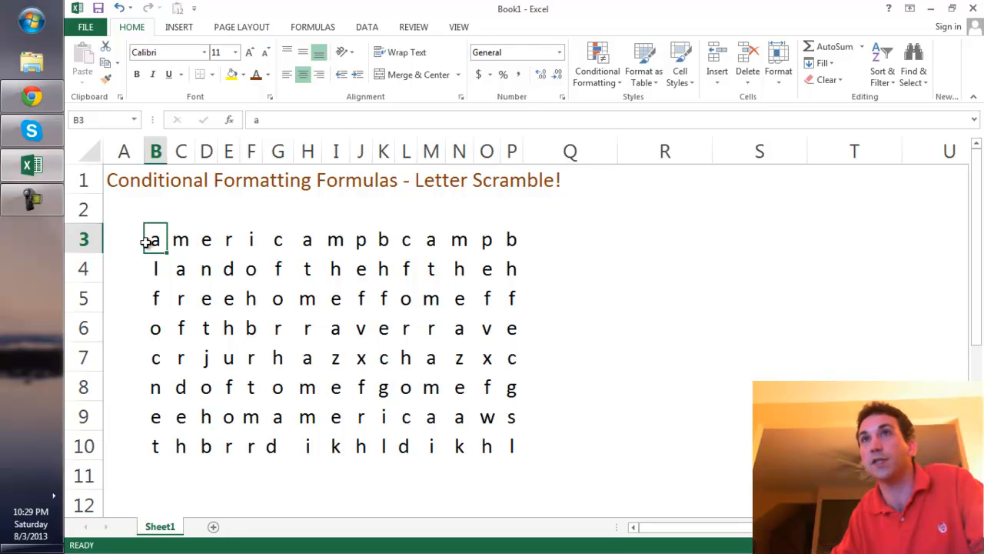
{"action": "left_click", "coordinate": [595, 71]}
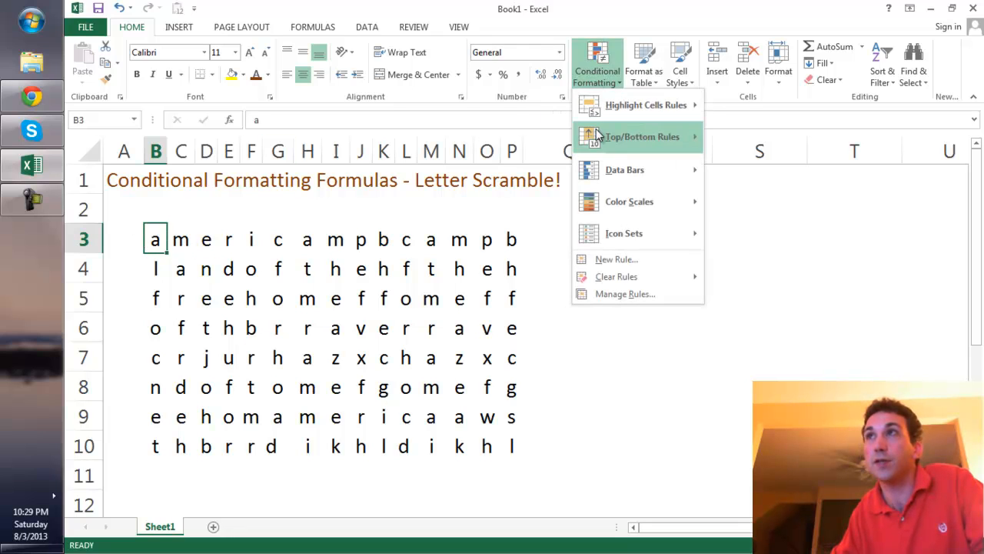
{"action": "mouse_move", "coordinate": [617, 167]}
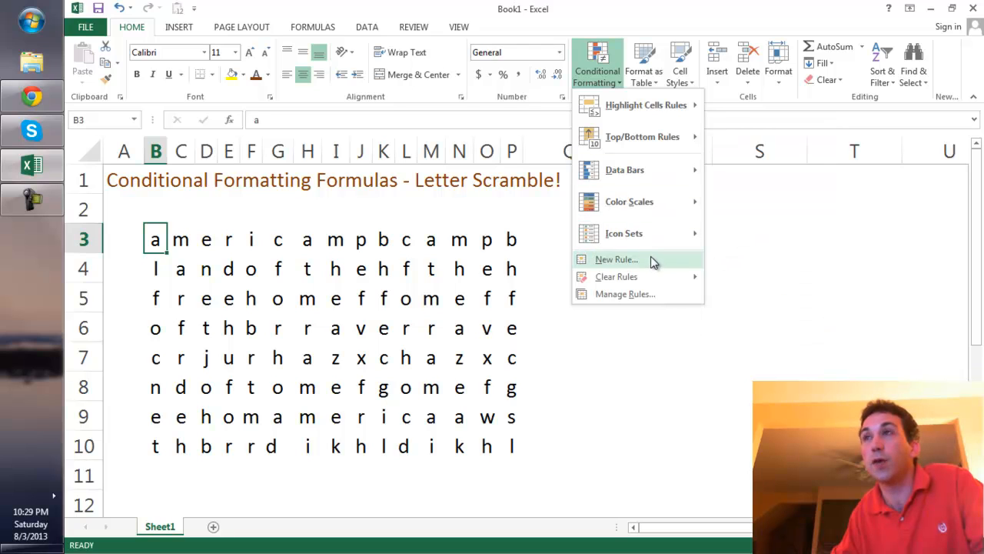
{"action": "left_click", "coordinate": [615, 260]}
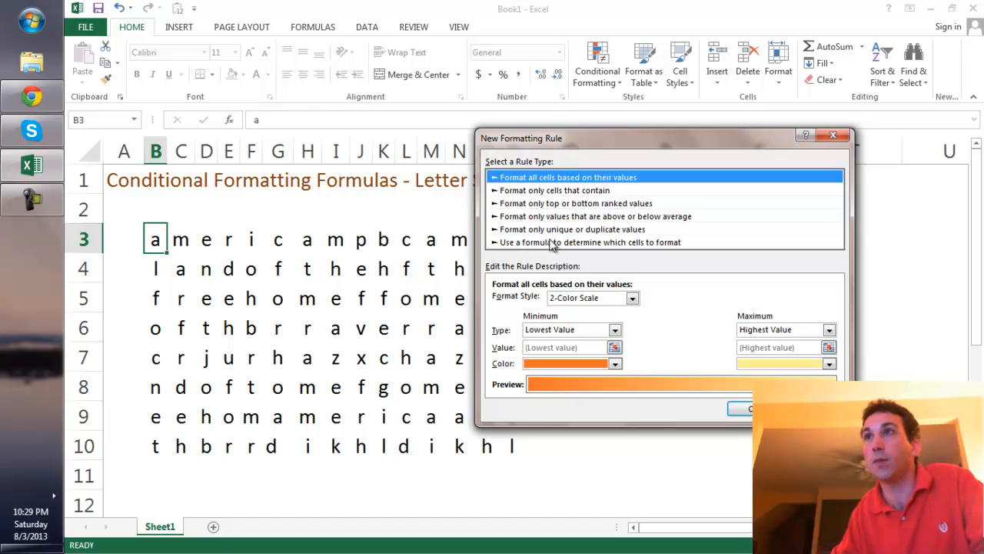
{"action": "left_click_drag", "start_coordinate": [538, 137], "coordinate": [357, 119]}
{"action": "left_click", "coordinate": [396, 225]}
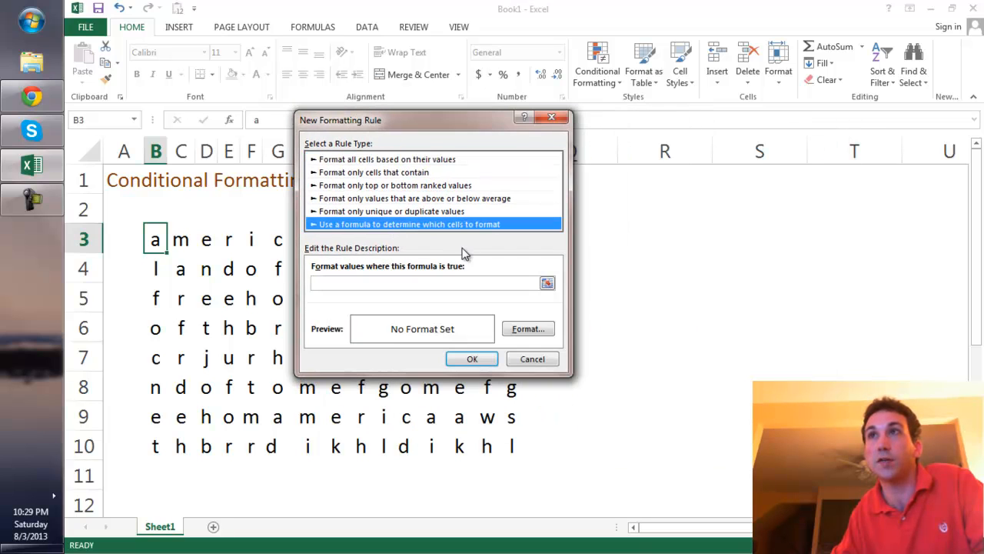
Step: Enter the rule formula =AND(b3="a",c3="m") to match an "a" followed by an "m"
{"action": "left_click_drag", "start_coordinate": [419, 120], "coordinate": [635, 137]}
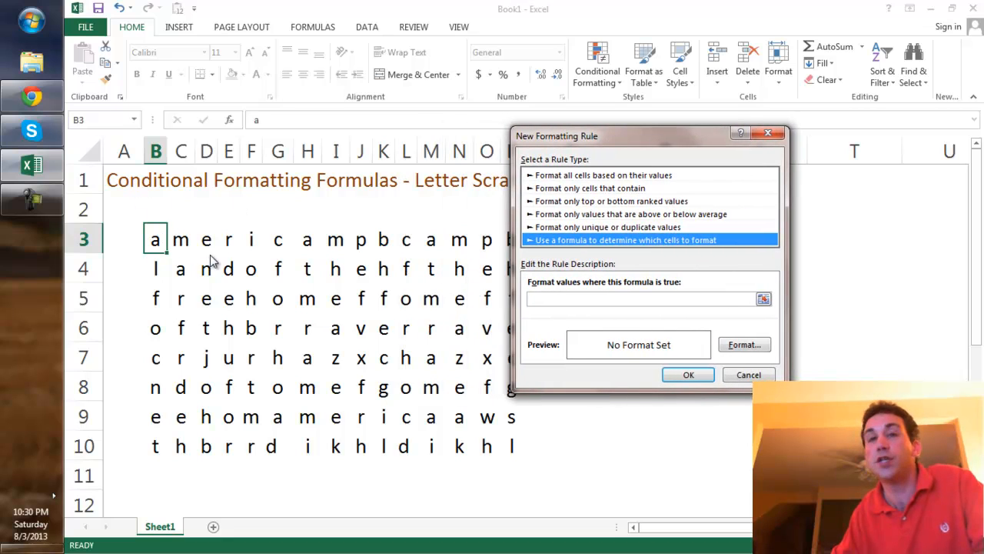
{"action": "left_click", "coordinate": [552, 299]}
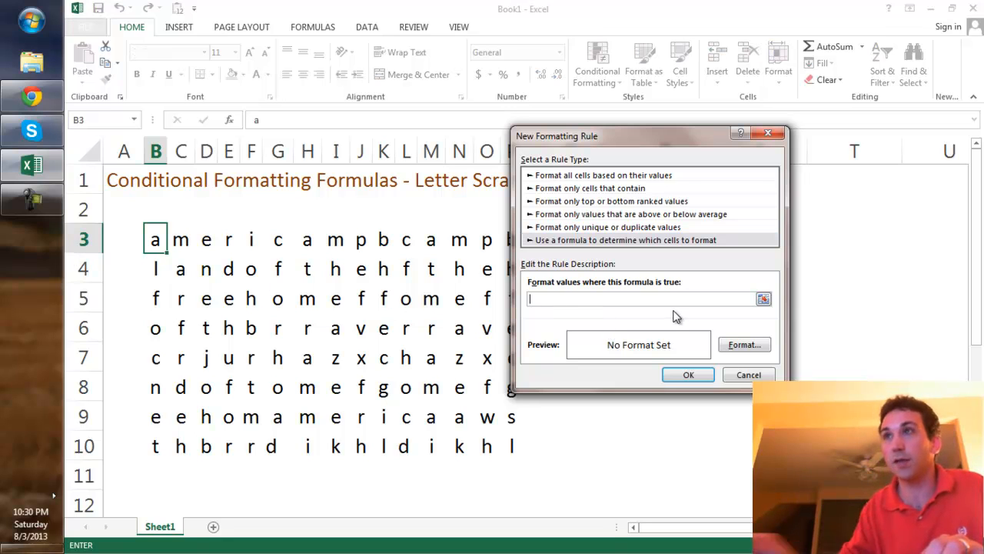
{"action": "left_click_drag", "start_coordinate": [569, 136], "coordinate": [421, 138]}
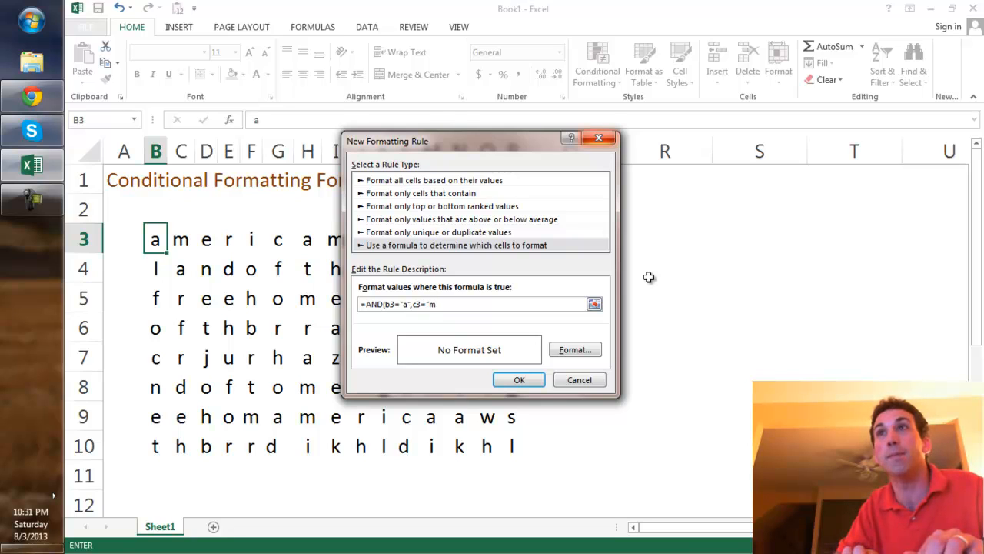
{"action": "type", "text": ")"}
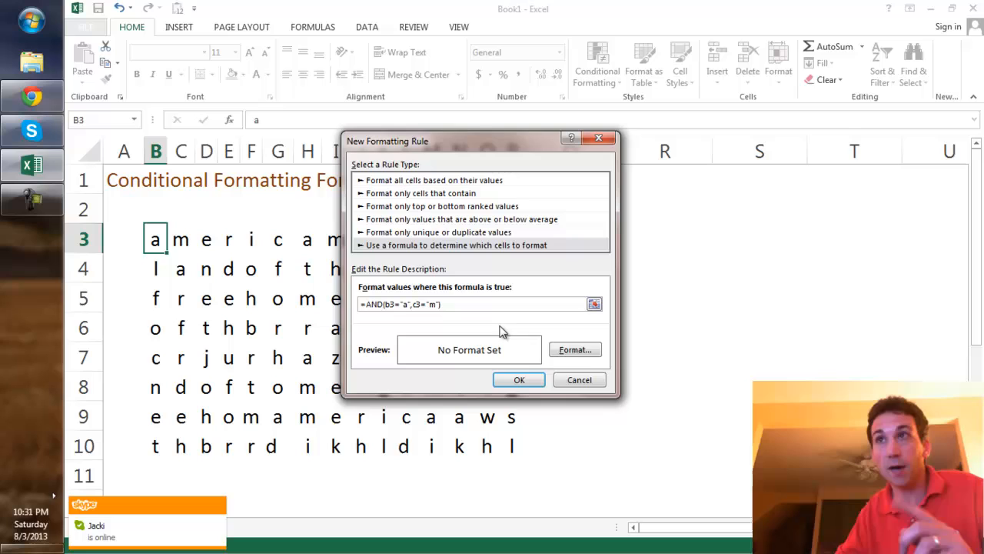
Step: Give the rule a yellow background fill and apply it to cell B3
{"action": "left_click", "coordinate": [576, 349]}
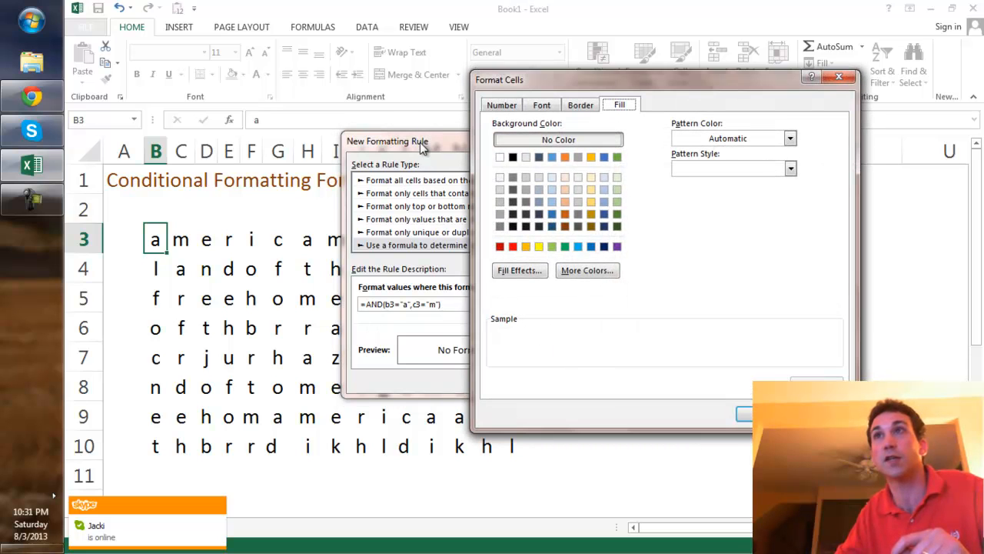
{"action": "left_click", "coordinate": [512, 247]}
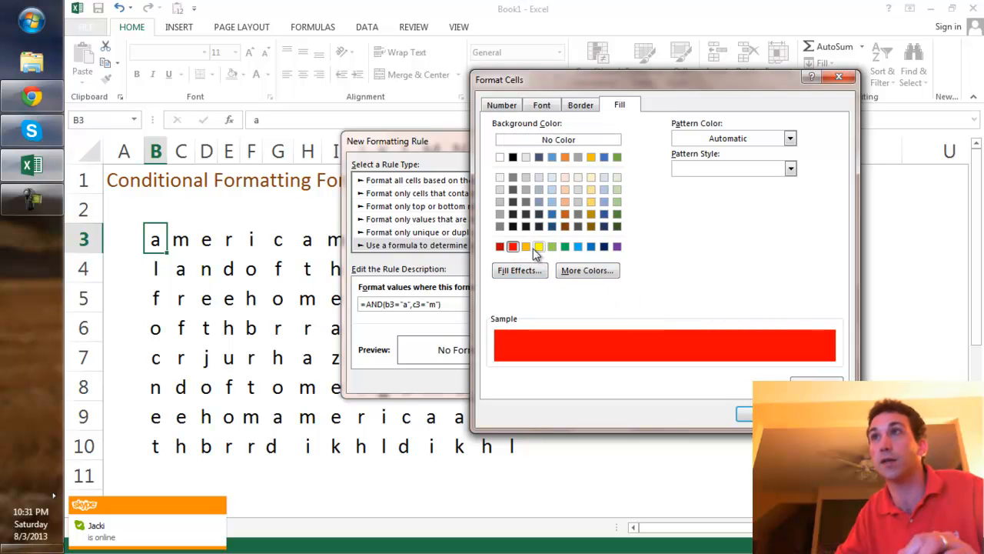
{"action": "left_click", "coordinate": [538, 247]}
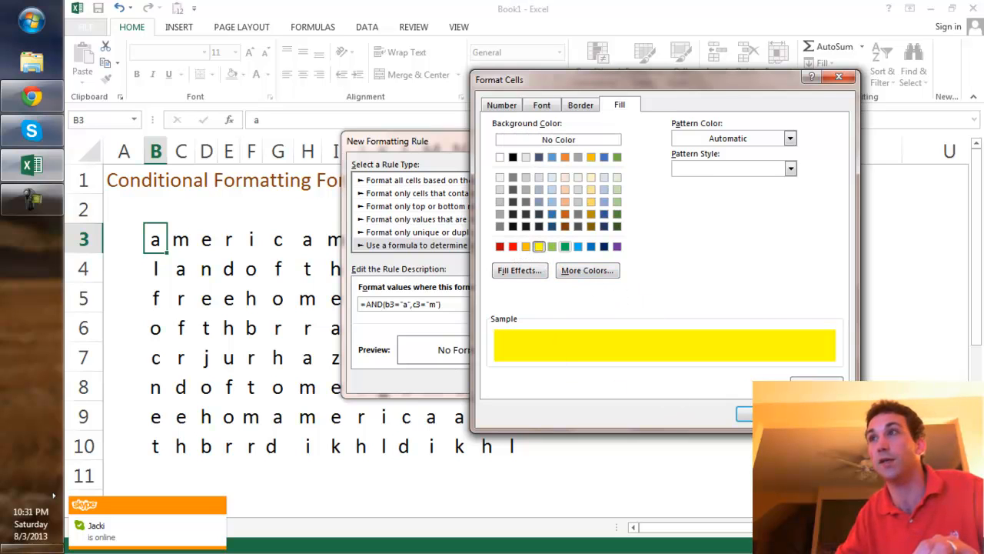
{"action": "left_click", "coordinate": [744, 413]}
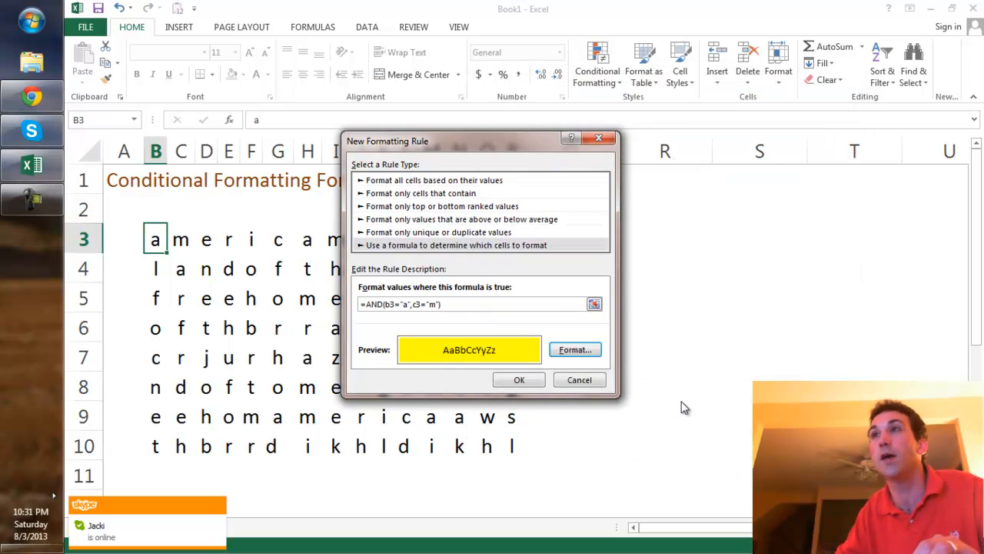
{"action": "left_click", "coordinate": [515, 380]}
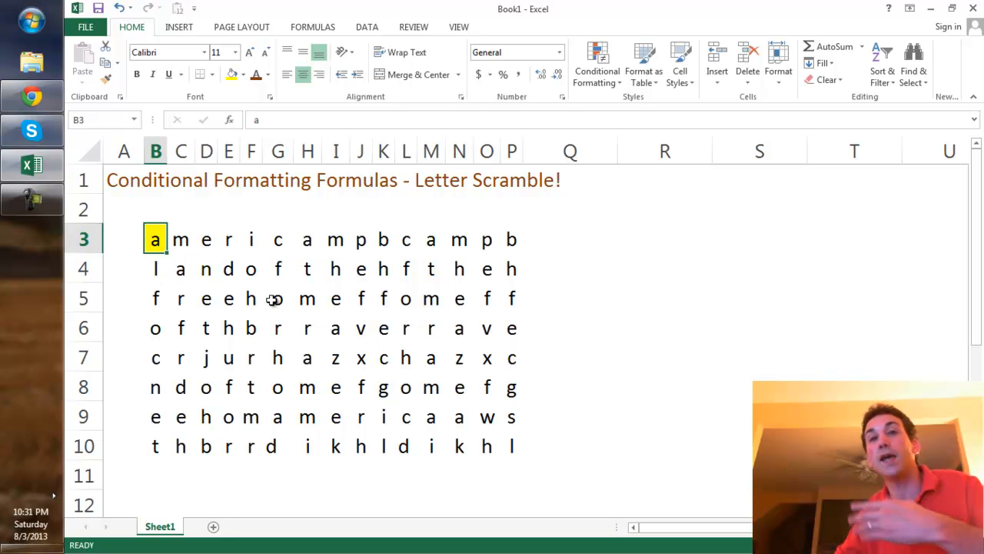
Step: Extend the conditional formatting rule on cell B3 so it applies to the whole letter grid, =$B$3:$P$10
{"action": "left_click_drag", "start_coordinate": [162, 244], "coordinate": [511, 452]}
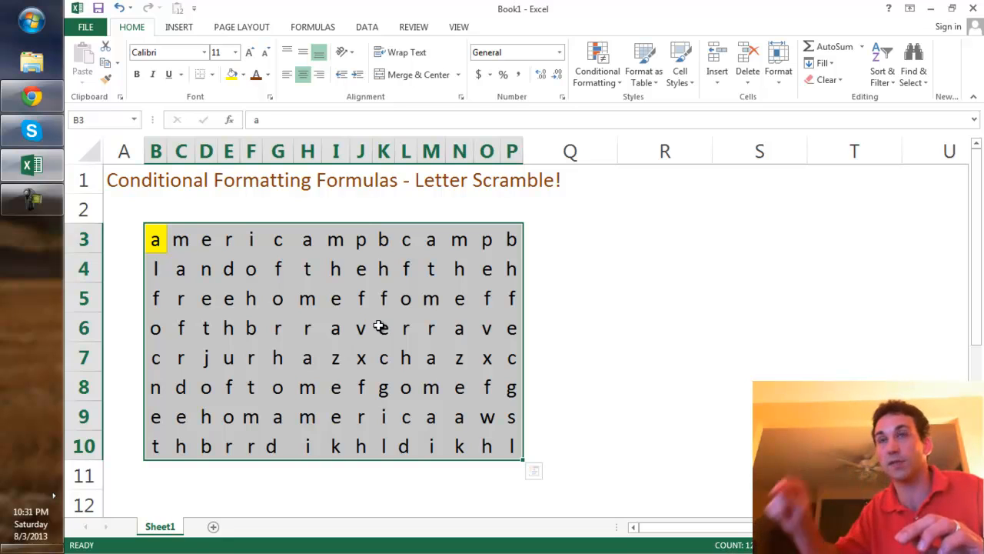
{"action": "left_click", "coordinate": [487, 298]}
{"action": "left_click", "coordinate": [154, 240]}
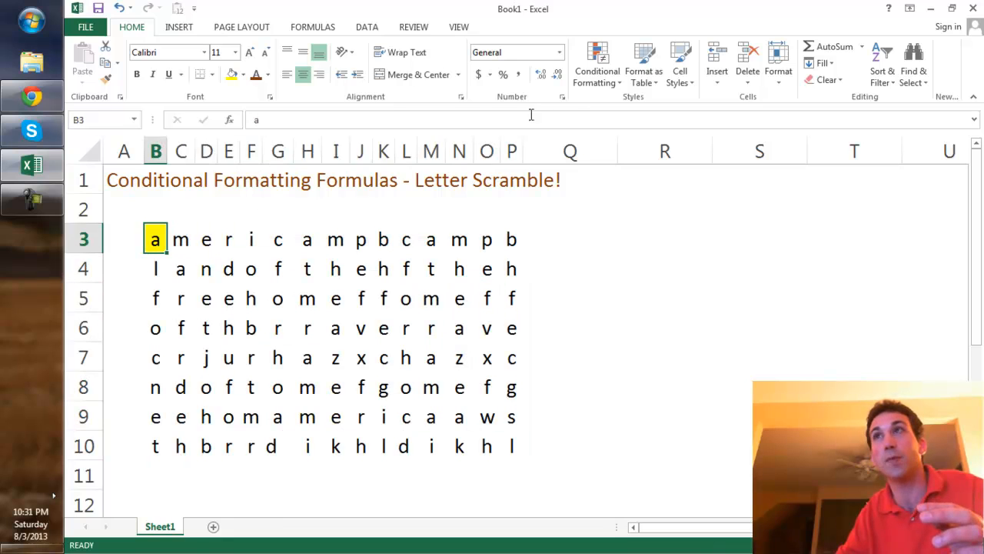
{"action": "left_click", "coordinate": [601, 82]}
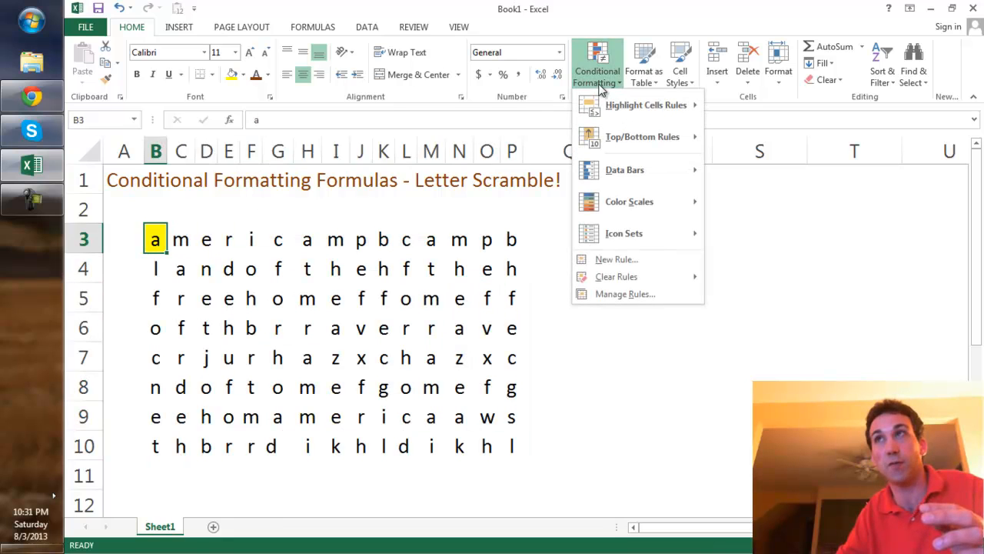
{"action": "left_click", "coordinate": [624, 294]}
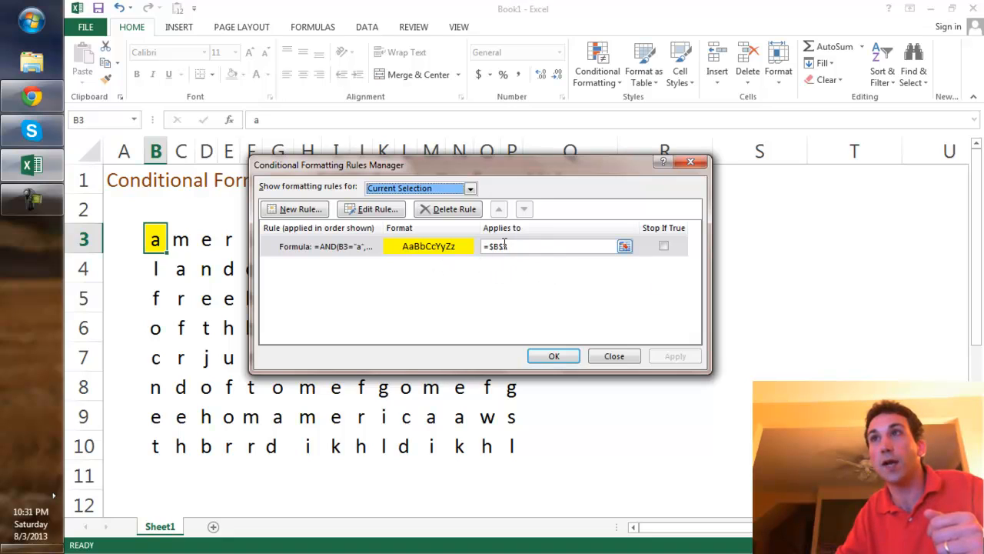
{"action": "left_click", "coordinate": [624, 246]}
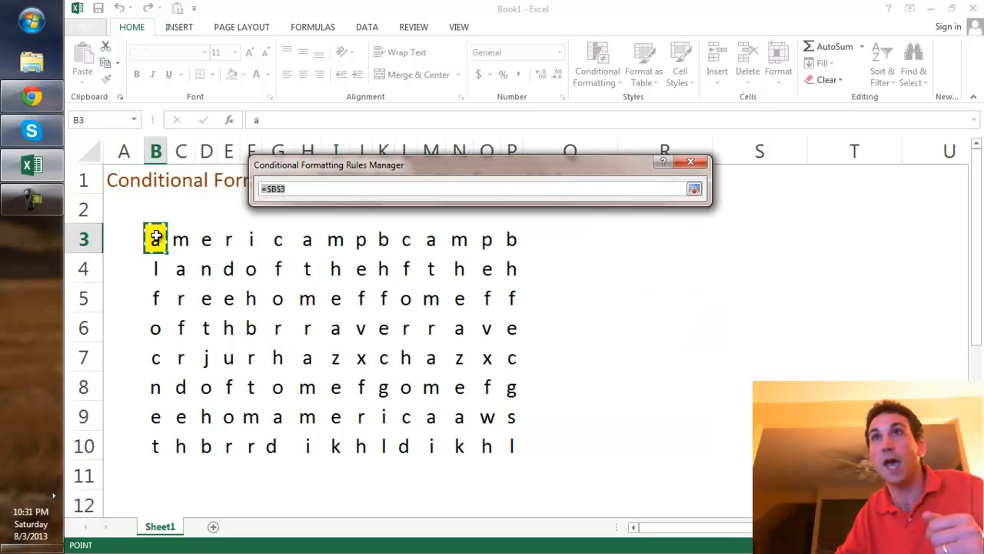
{"action": "left_click_drag", "start_coordinate": [154, 238], "coordinate": [222, 292]}
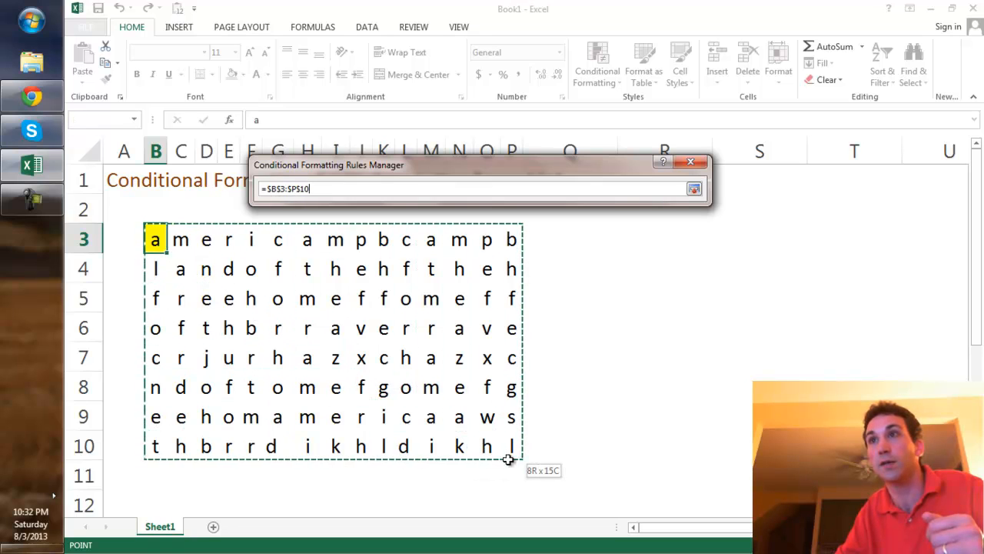
{"action": "left_click_drag", "start_coordinate": [508, 459], "coordinate": [508, 458]}
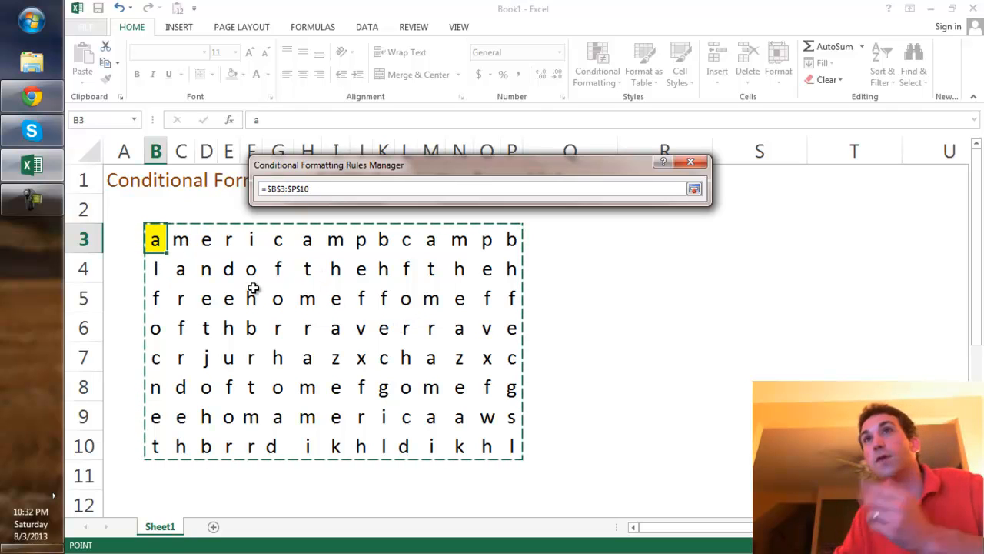
{"action": "left_click", "coordinate": [694, 190]}
{"action": "left_click", "coordinate": [675, 357]}
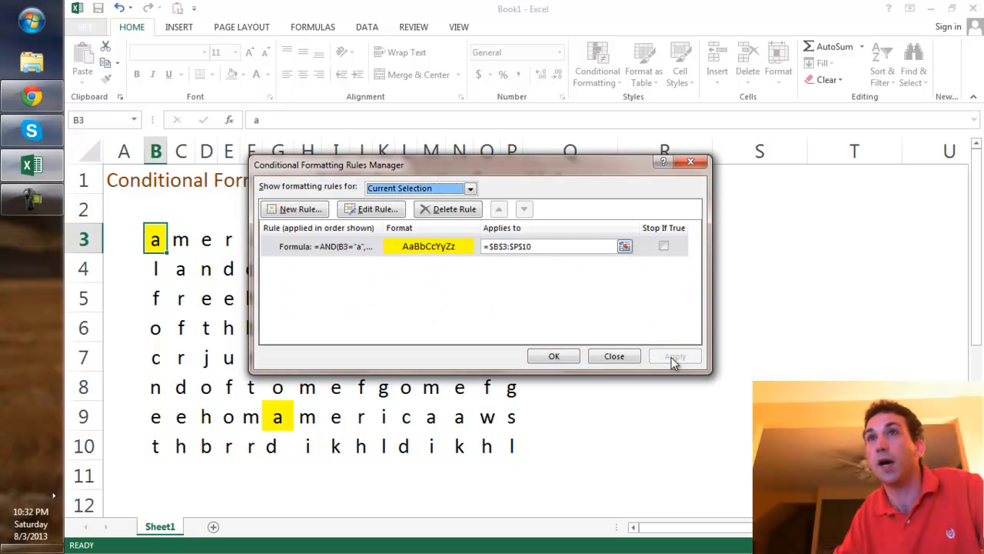
{"action": "left_click", "coordinate": [553, 357]}
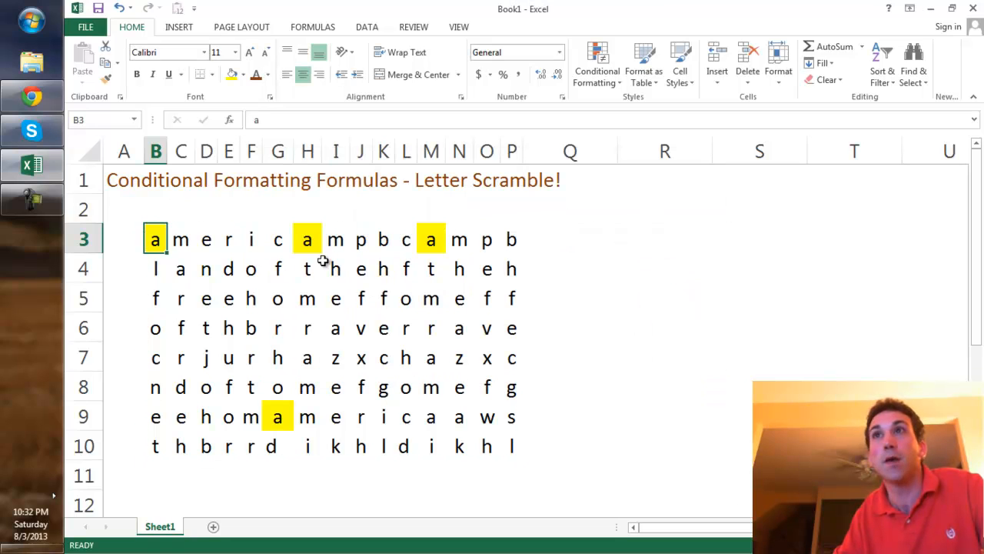
Step: Check the "am" letter pairs in H3:I3, M3:N3 and G9:H9 against the rule's yellow fill
{"action": "left_click_drag", "start_coordinate": [315, 244], "coordinate": [339, 242]}
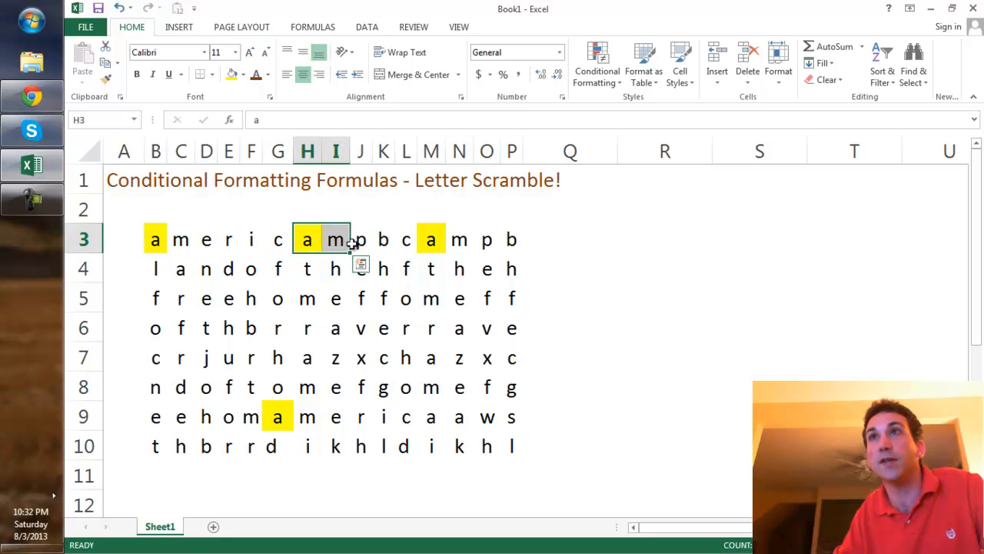
{"action": "left_click_drag", "start_coordinate": [433, 239], "coordinate": [464, 243]}
{"action": "left_click_drag", "start_coordinate": [276, 413], "coordinate": [319, 428]}
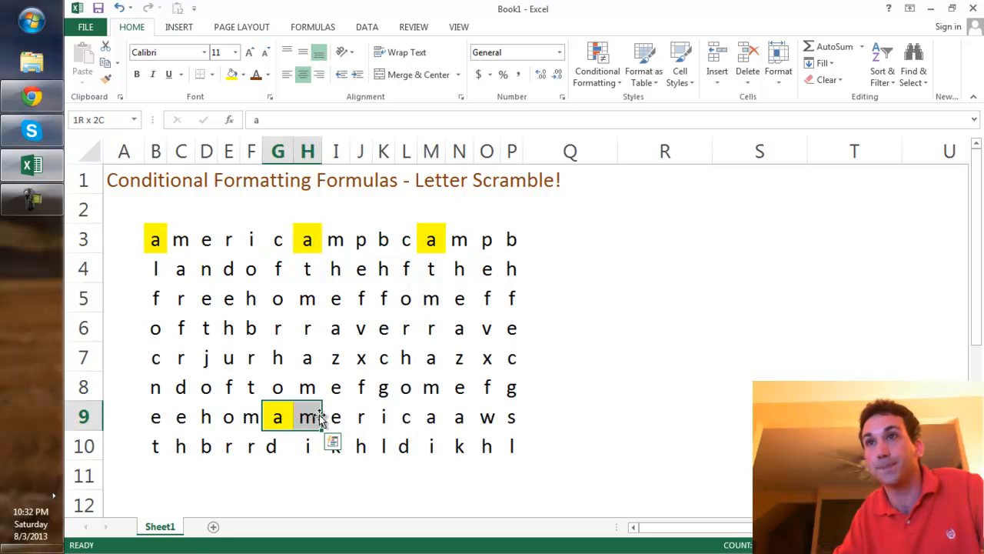
{"action": "left_click", "coordinate": [406, 417]}
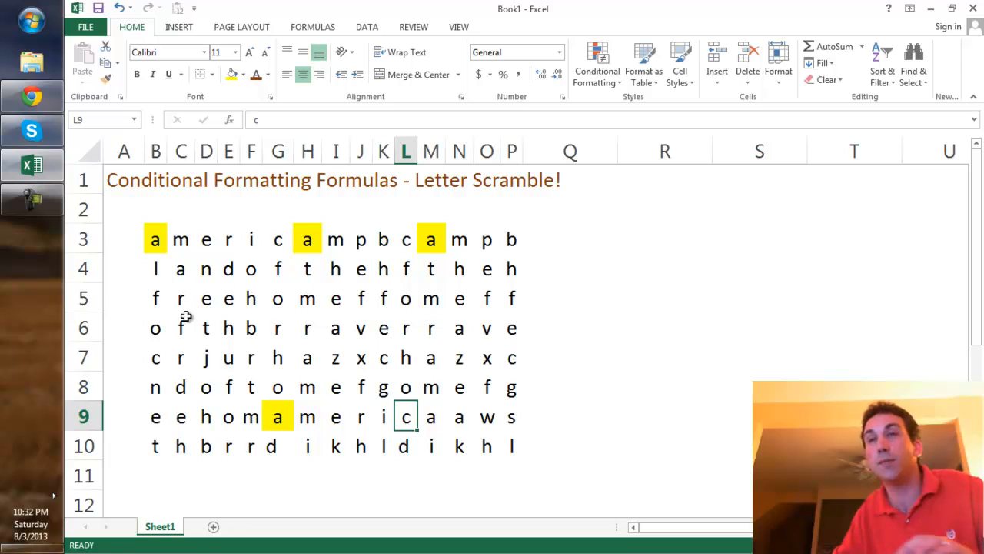
Step: Edit the grid rule's formula, adding the condition d3="e" and starting the condition for E3
{"action": "left_click", "coordinate": [156, 237]}
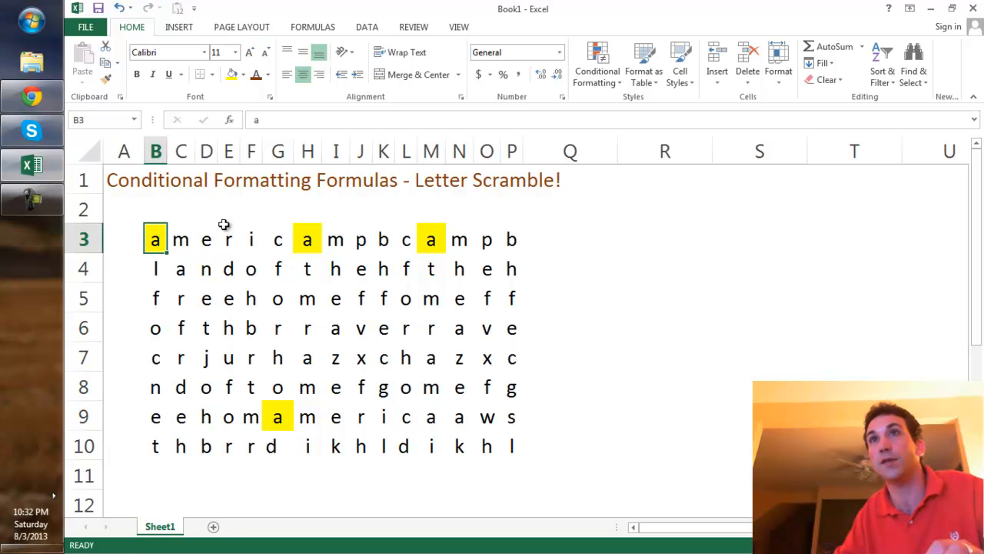
{"action": "left_click", "coordinate": [594, 77]}
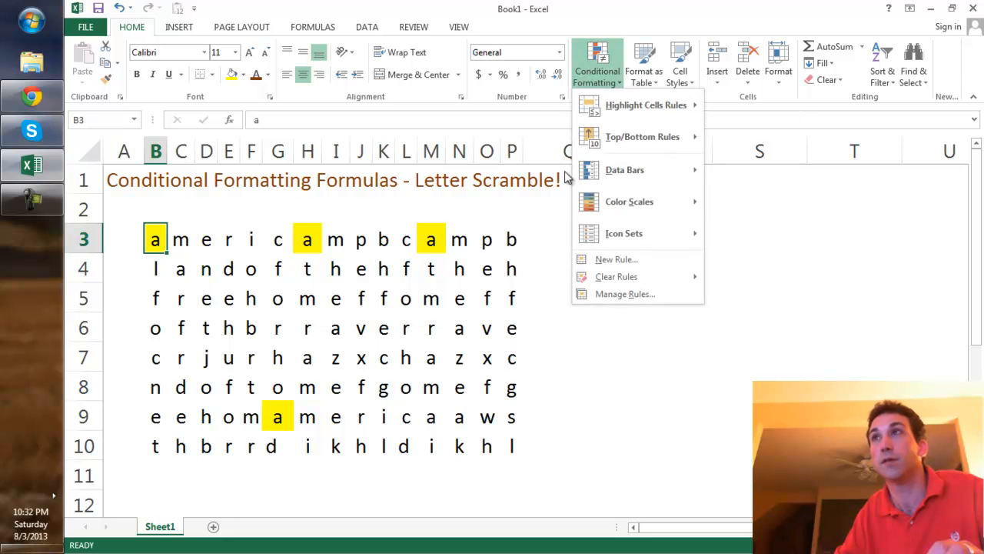
{"action": "left_click", "coordinate": [631, 293]}
{"action": "left_click", "coordinate": [376, 250]}
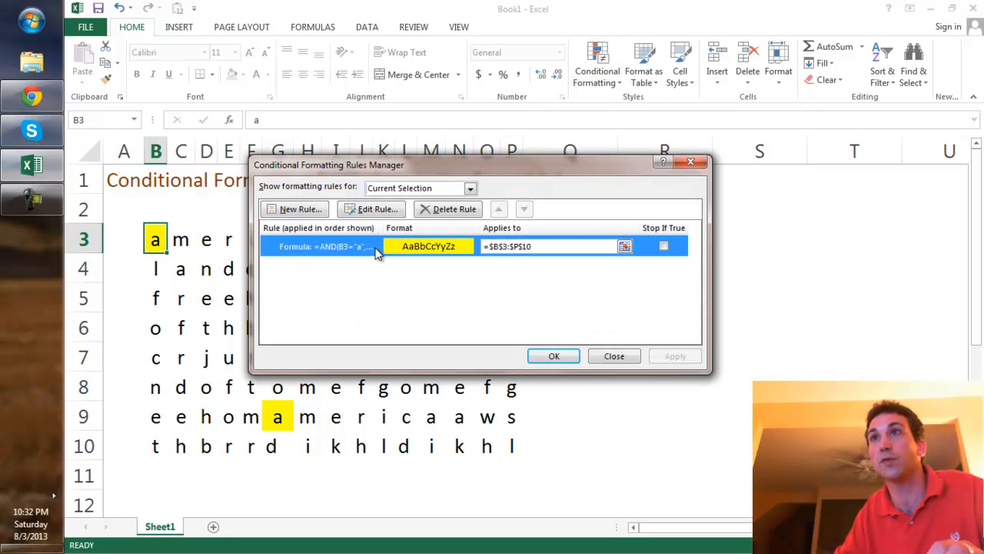
{"action": "left_click", "coordinate": [379, 209]}
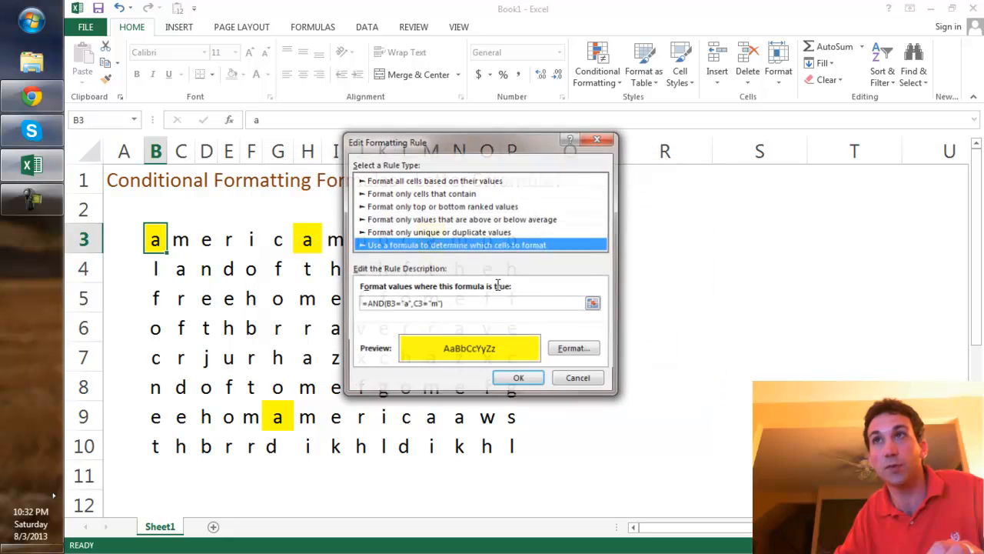
{"action": "left_click", "coordinate": [442, 304]}
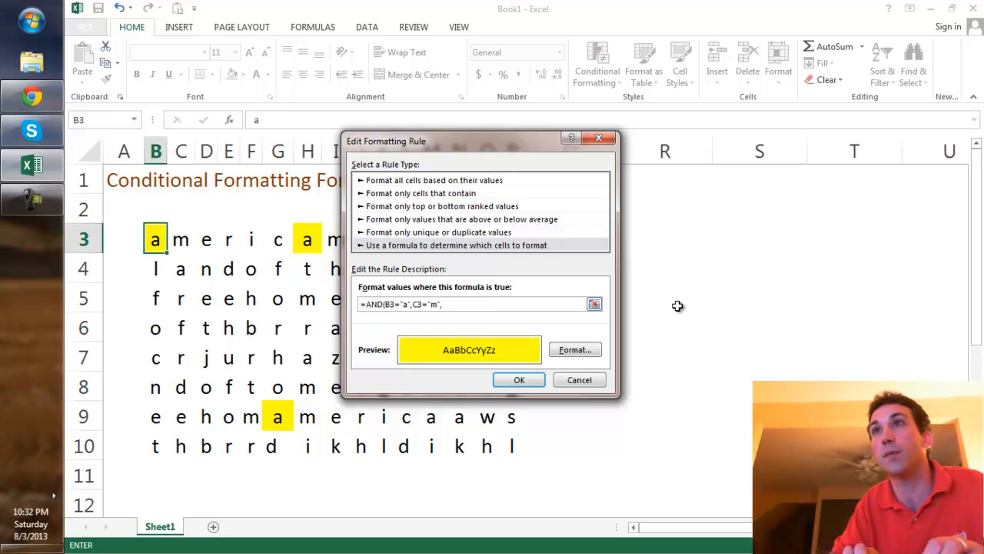
{"action": "type", "text": "d3"}
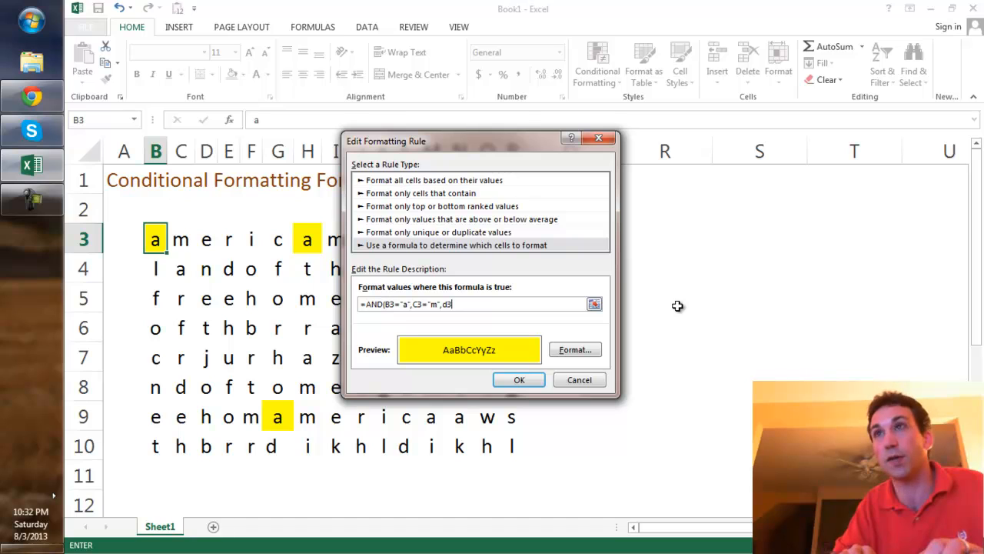
{"action": "type", "text": "=\"e\",E3="}
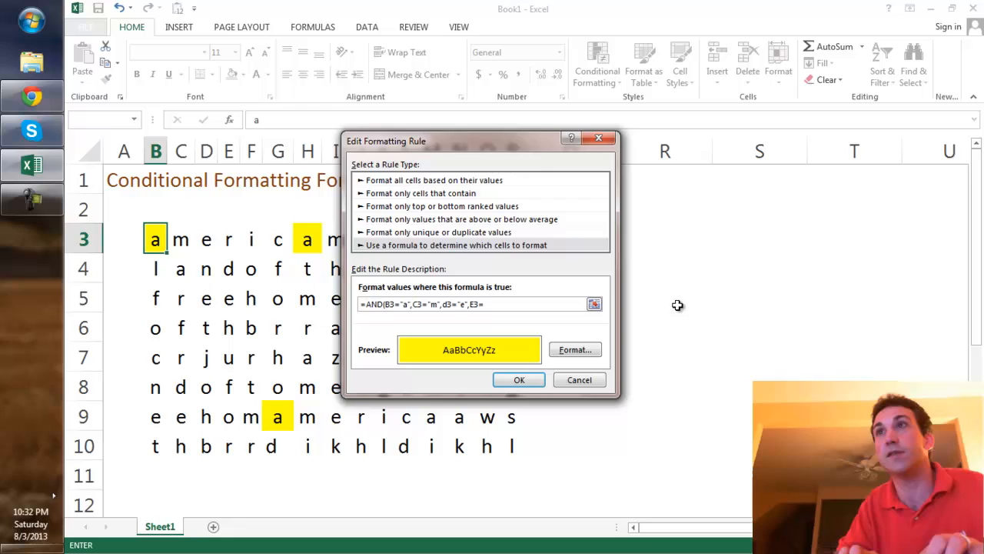
{"action": "key", "text": "Return"}
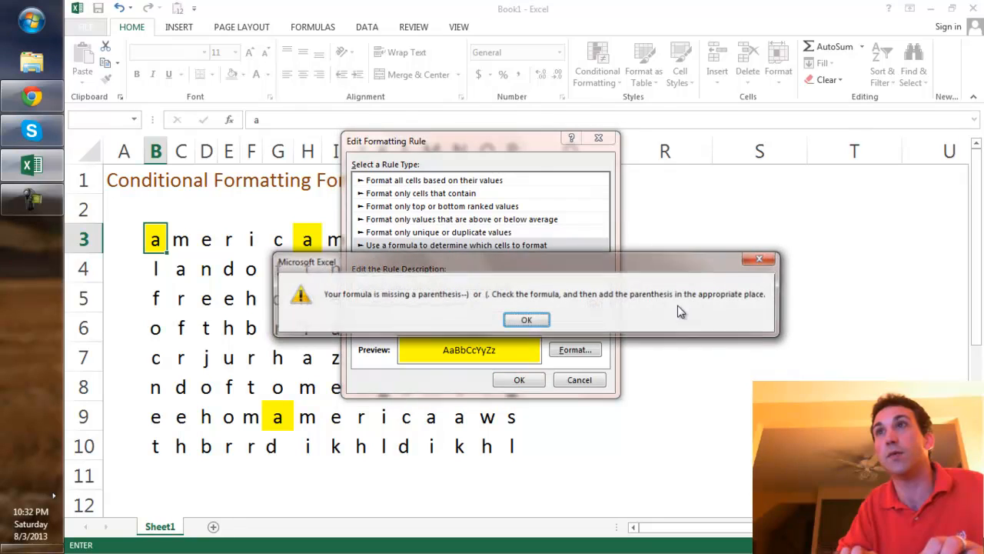
{"action": "left_click", "coordinate": [548, 321]}
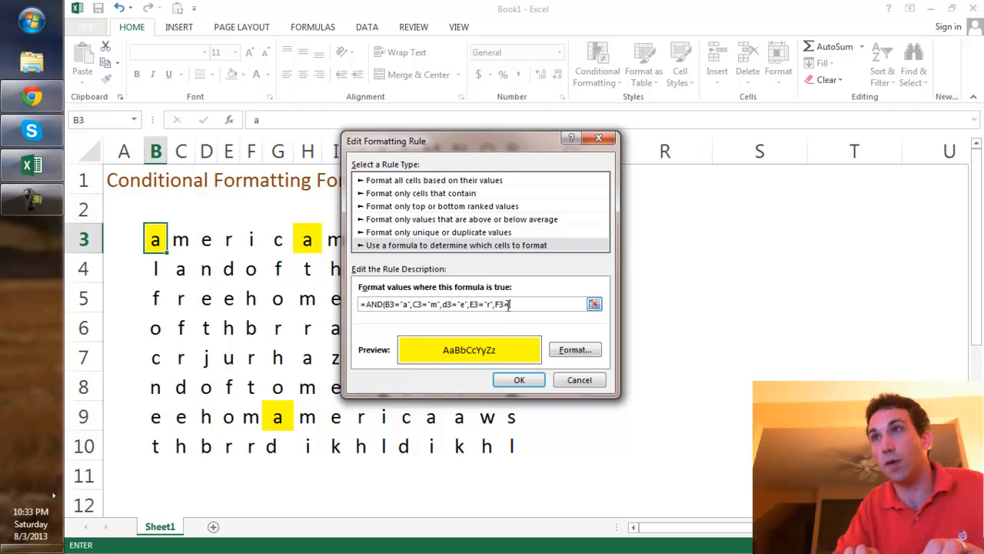
Step: Complete the rule formula with E3="r", F3="i", G3="c" and h3="a" to match "america", and apply it to the grid
{"action": "key", "text": "Return"}
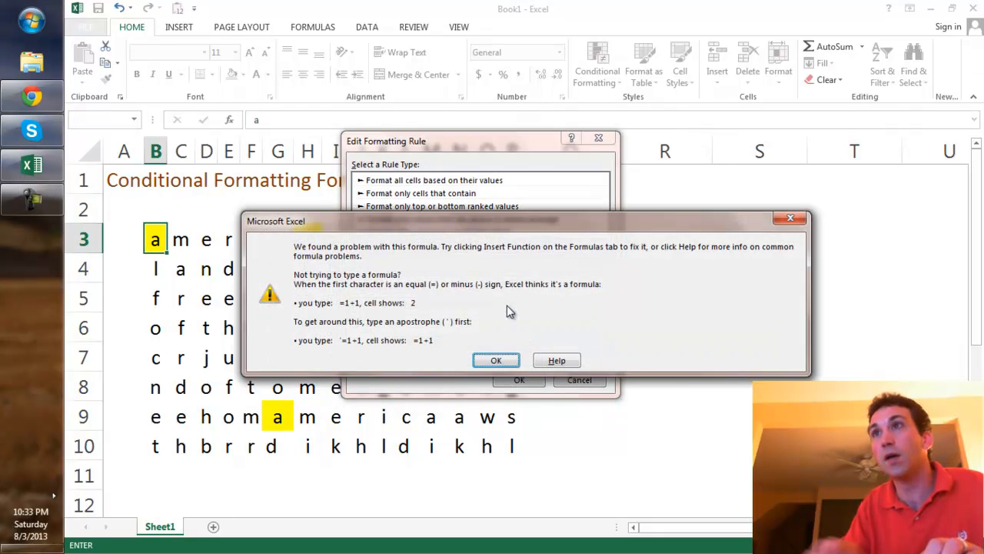
{"action": "left_click", "coordinate": [496, 360]}
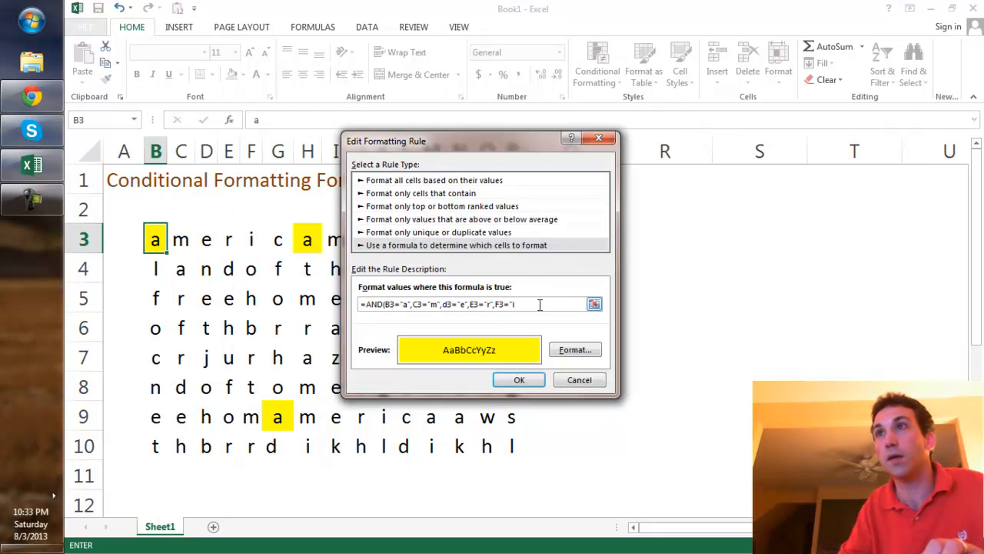
{"action": "type", "text": "\",G3=\"c\","}
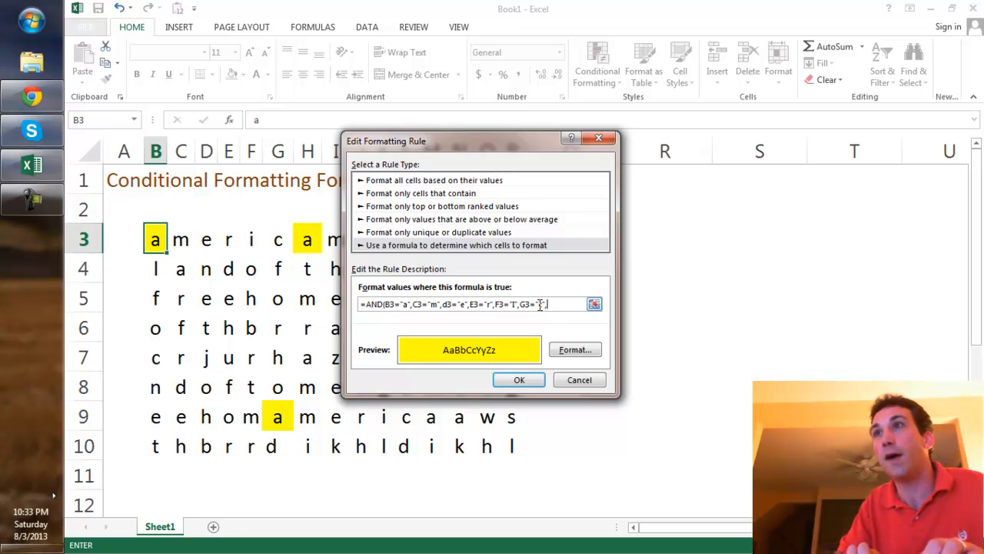
{"action": "type", "text": "h3="}
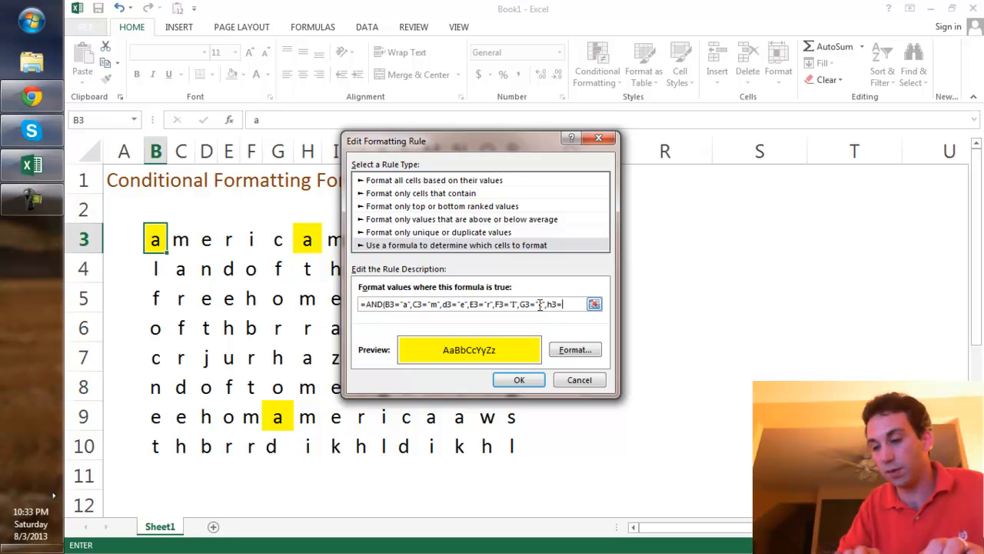
{"action": "type", "text": "\"a\""}
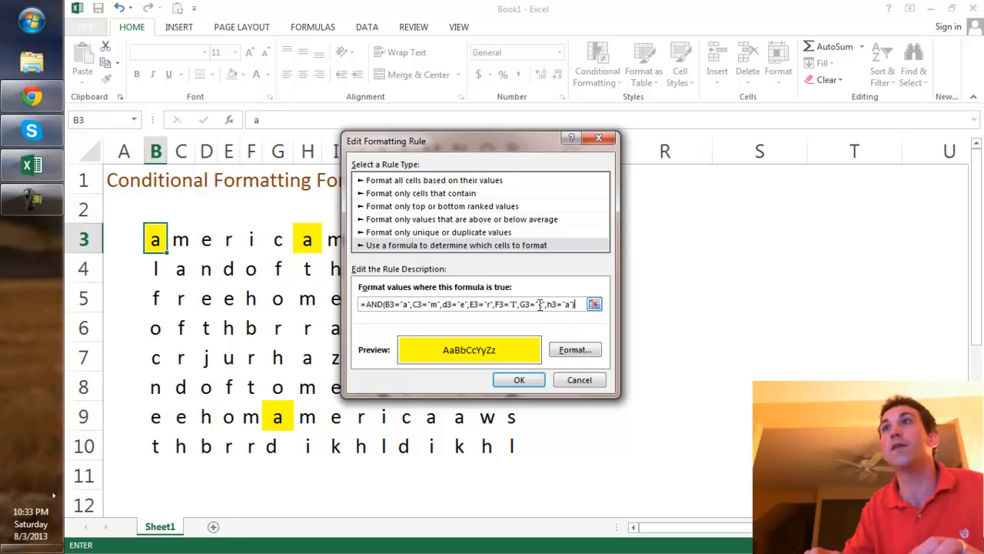
{"action": "key", "text": "Return"}
{"action": "left_click", "coordinate": [675, 356]}
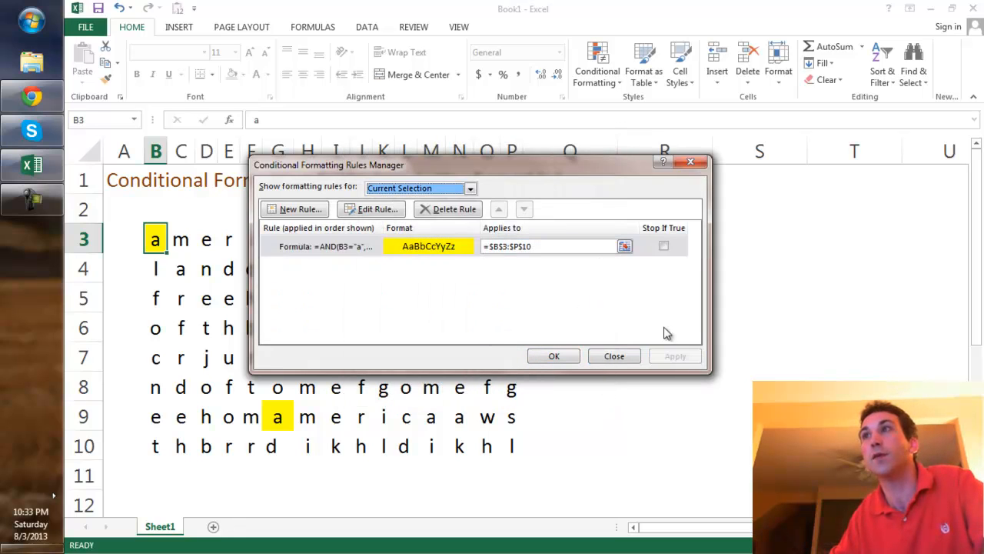
{"action": "left_click_drag", "start_coordinate": [531, 170], "coordinate": [854, 135]}
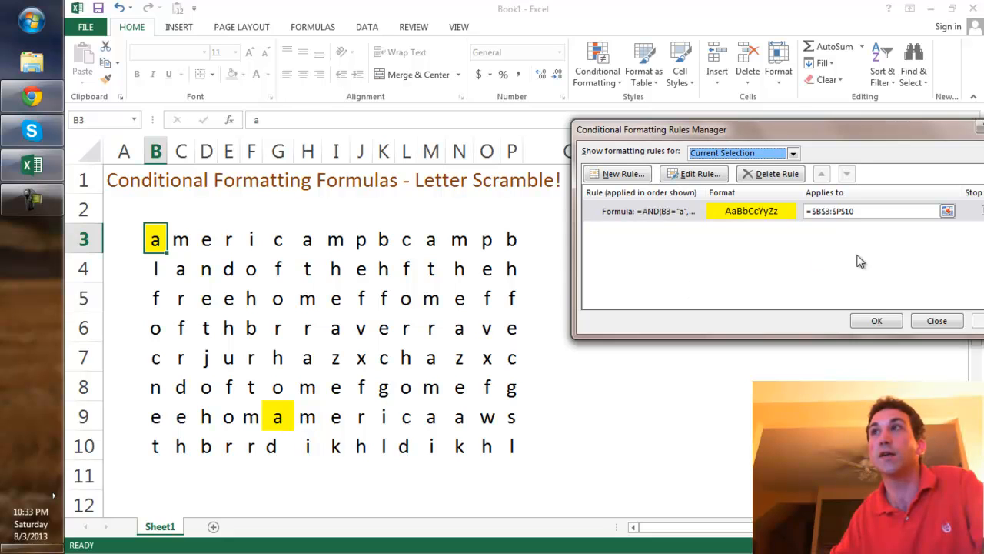
{"action": "left_click", "coordinate": [877, 321]}
Step: Compare the rule's fill with the whole word "america" in G9:M9 and B3:H3
{"action": "left_click_drag", "start_coordinate": [274, 416], "coordinate": [432, 417]}
{"action": "left_click_drag", "start_coordinate": [157, 240], "coordinate": [315, 243]}
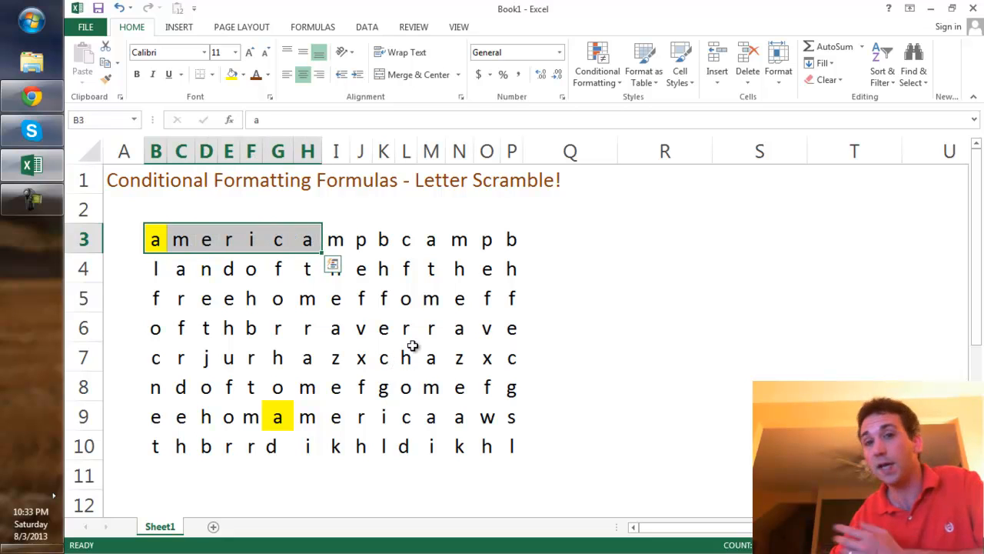
{"action": "left_click", "coordinate": [277, 326]}
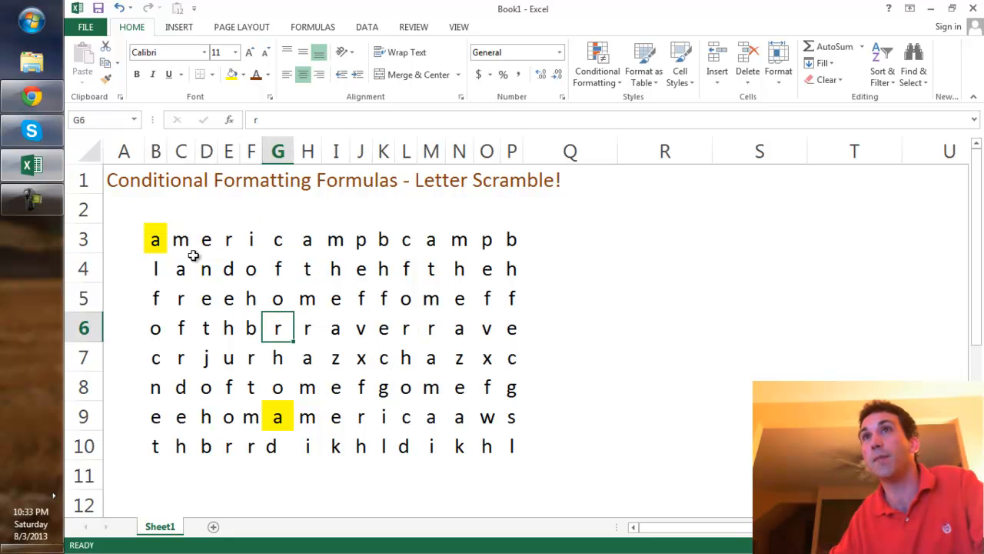
{"action": "left_click", "coordinate": [160, 240]}
{"action": "left_click_drag", "start_coordinate": [159, 240], "coordinate": [315, 239]}
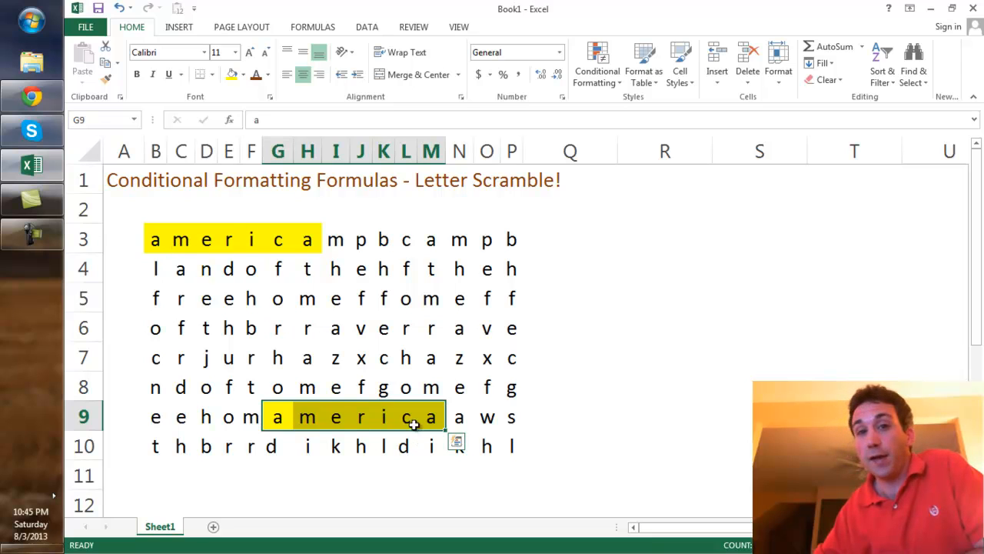
Step: Examine the yellow fill across every letter of "america" in B3:H3 and G9:M9
{"action": "left_click_drag", "start_coordinate": [155, 240], "coordinate": [309, 239]}
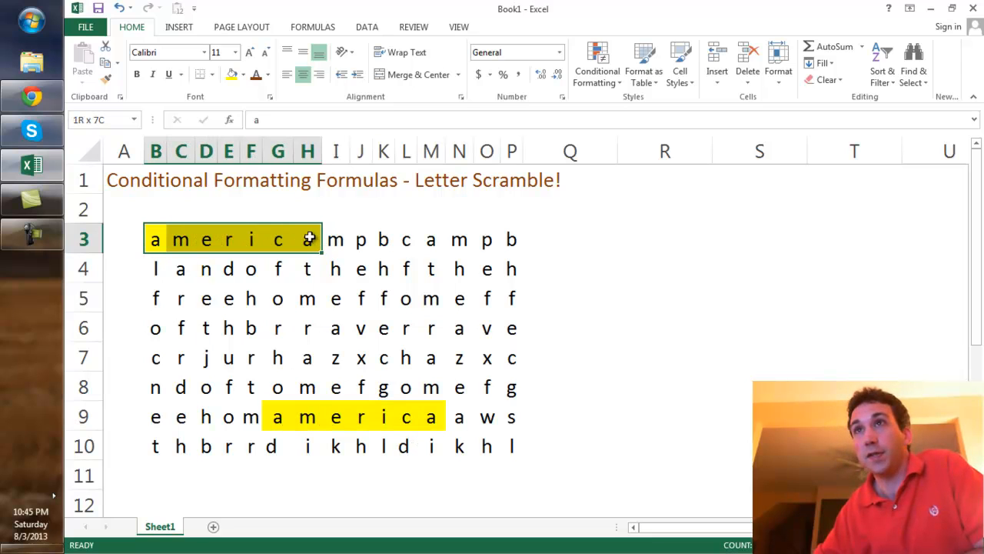
{"action": "left_click_drag", "start_coordinate": [266, 417], "coordinate": [434, 418]}
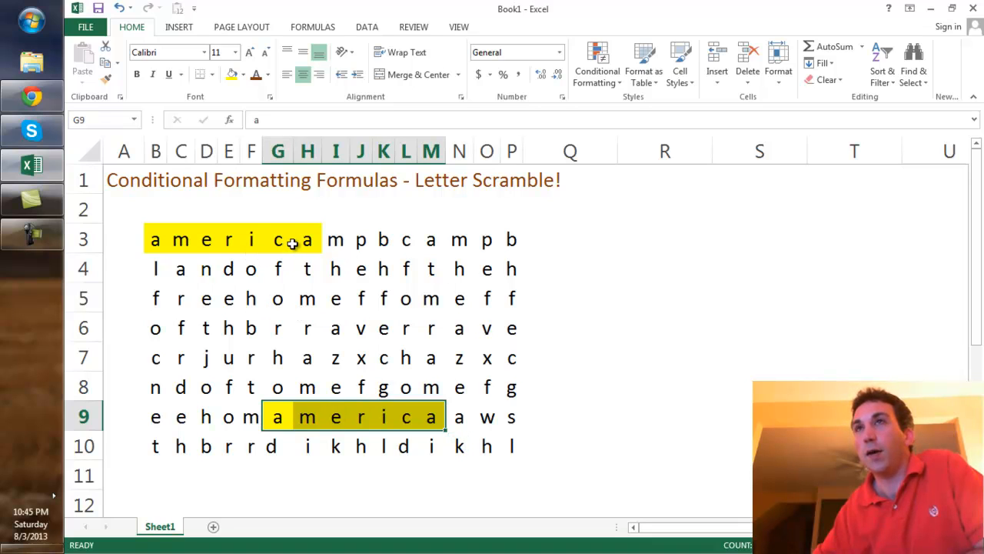
{"action": "left_click_drag", "start_coordinate": [156, 239], "coordinate": [308, 239]}
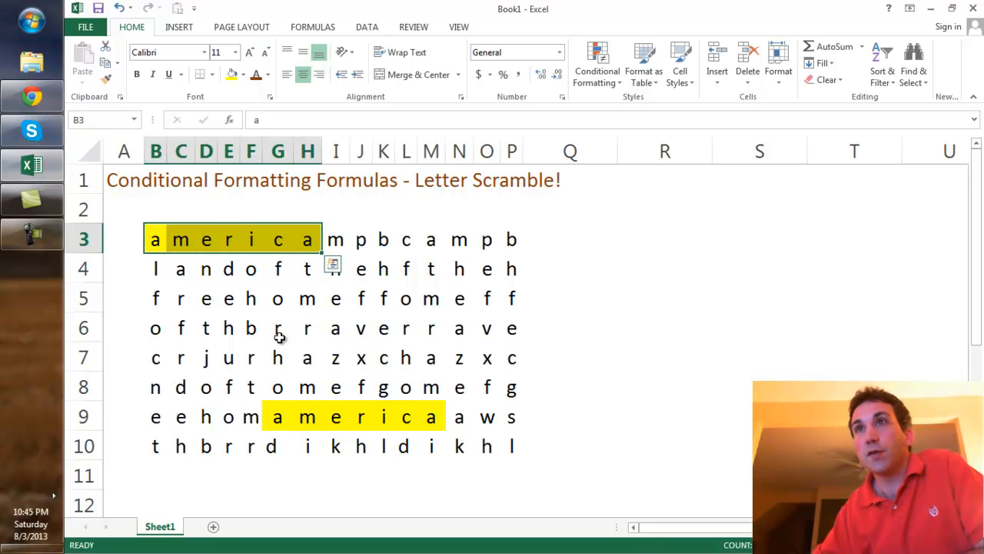
{"action": "left_click", "coordinate": [303, 319]}
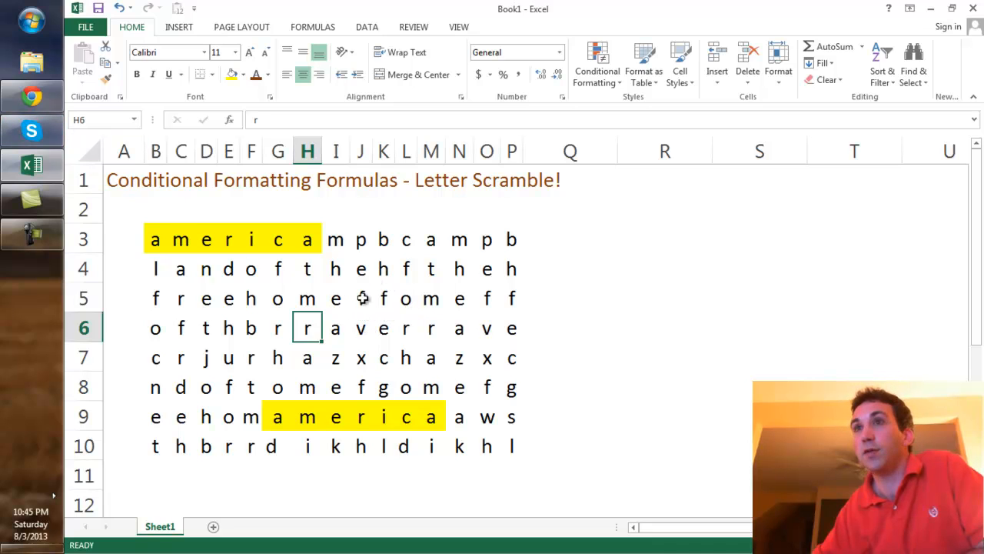
{"action": "left_click_drag", "start_coordinate": [159, 239], "coordinate": [289, 241]}
{"action": "left_click_drag", "start_coordinate": [269, 408], "coordinate": [433, 422]}
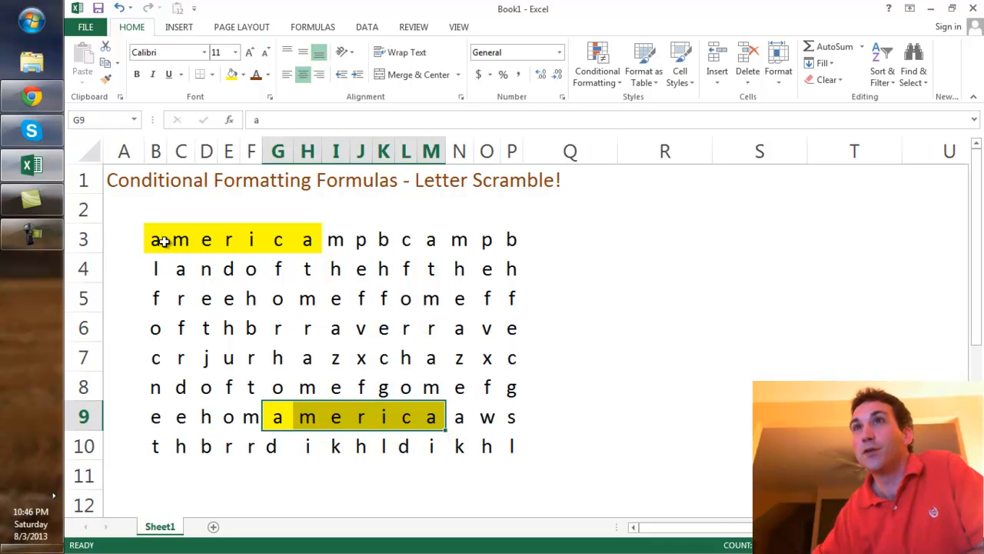
{"action": "left_click_drag", "start_coordinate": [163, 242], "coordinate": [311, 241]}
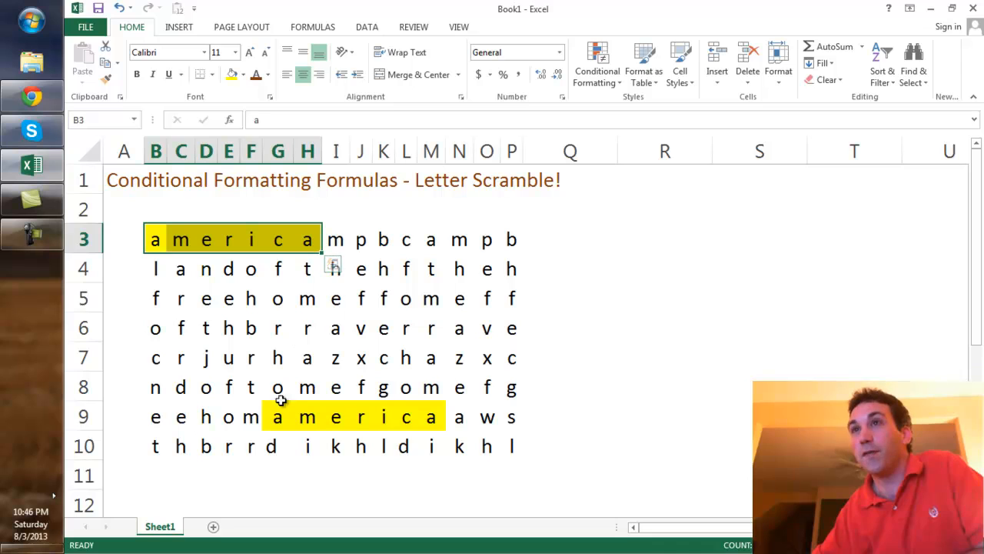
{"action": "left_click_drag", "start_coordinate": [281, 412], "coordinate": [437, 415]}
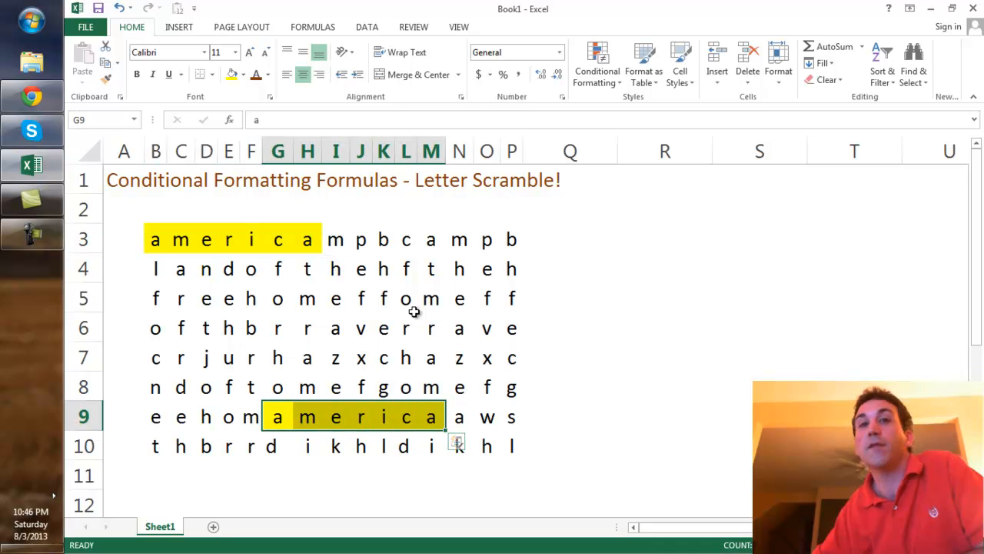